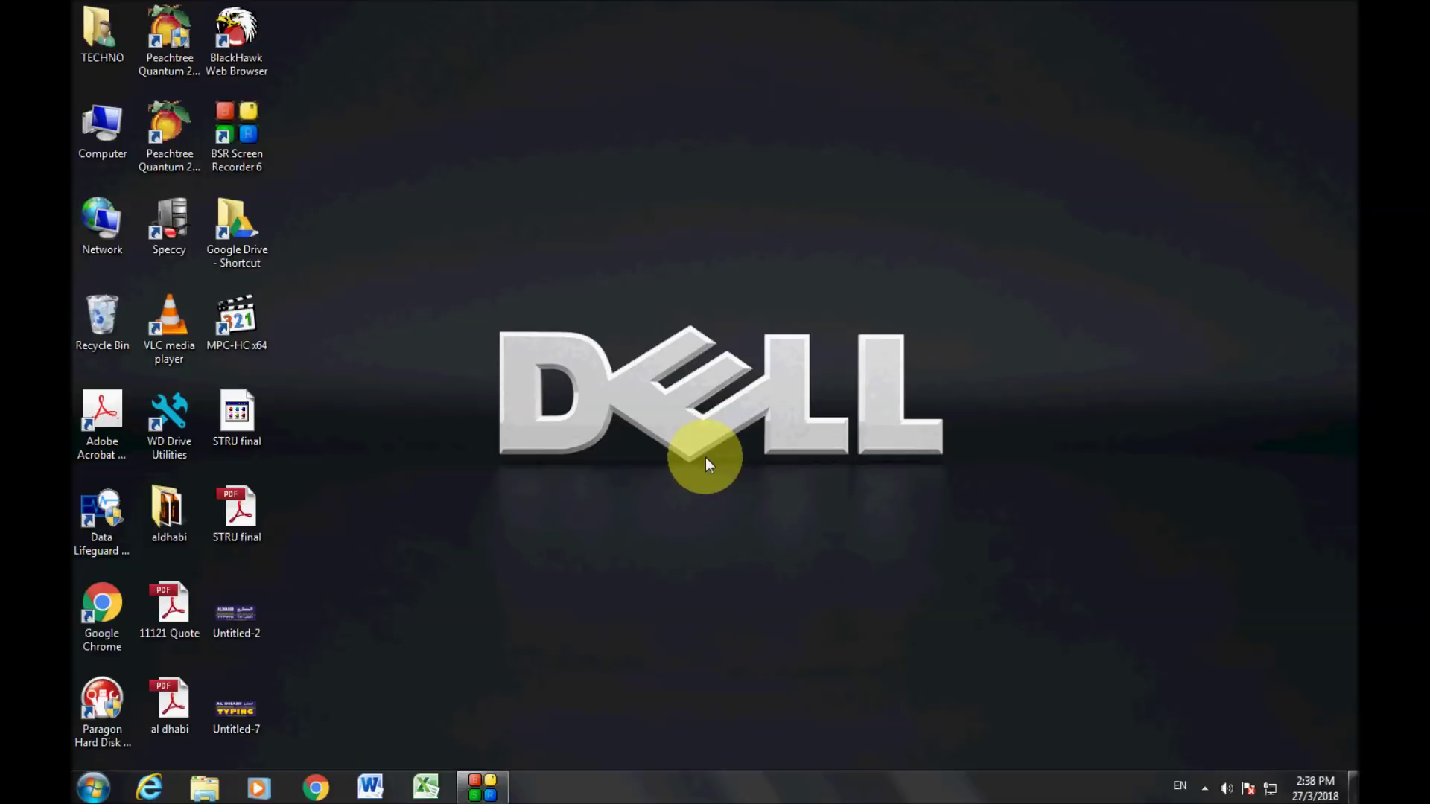
- Open Task Manager on its CPU and memory performance graphs and move the window aside
{"action": "right_click", "coordinate": [775, 776]}
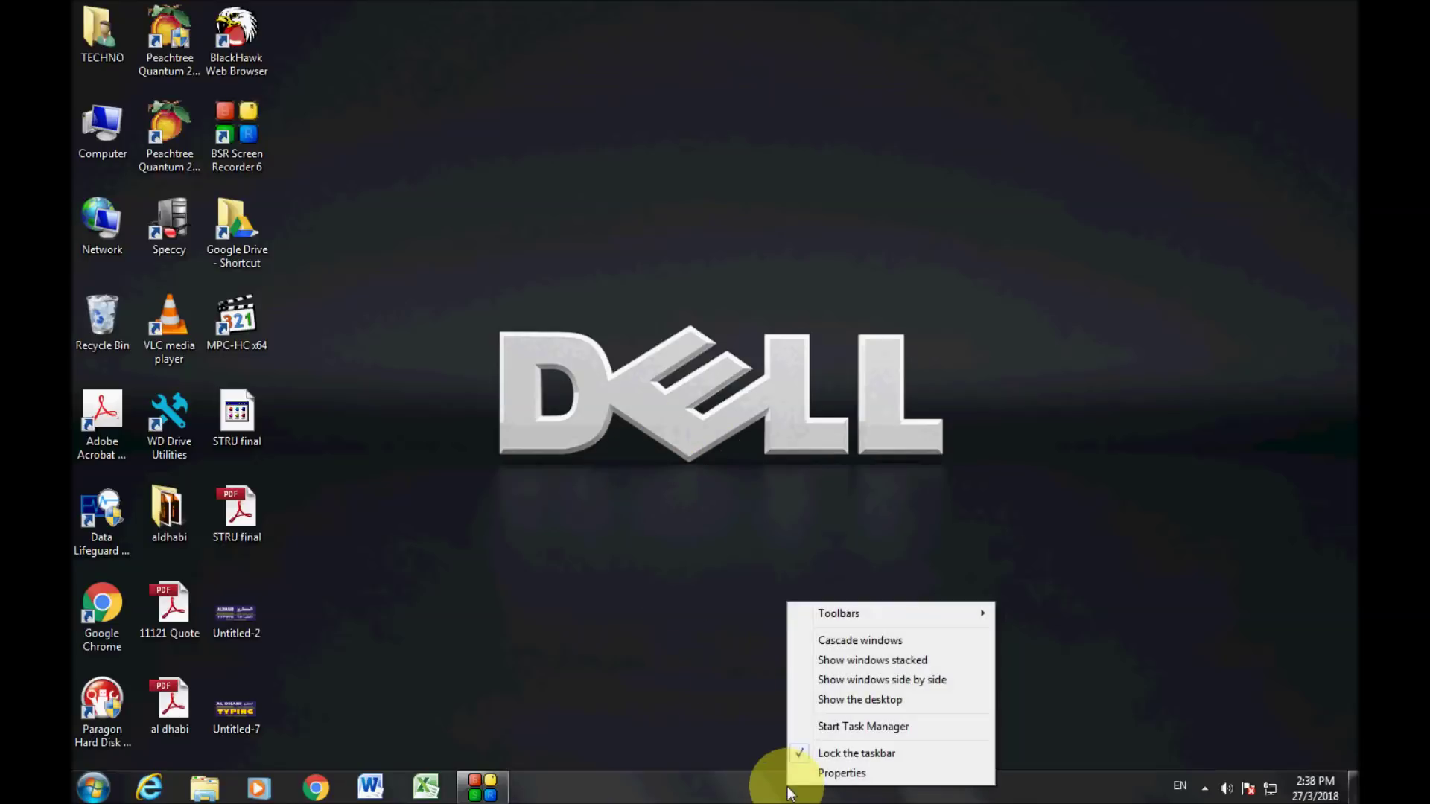
{"action": "left_click", "coordinate": [819, 725]}
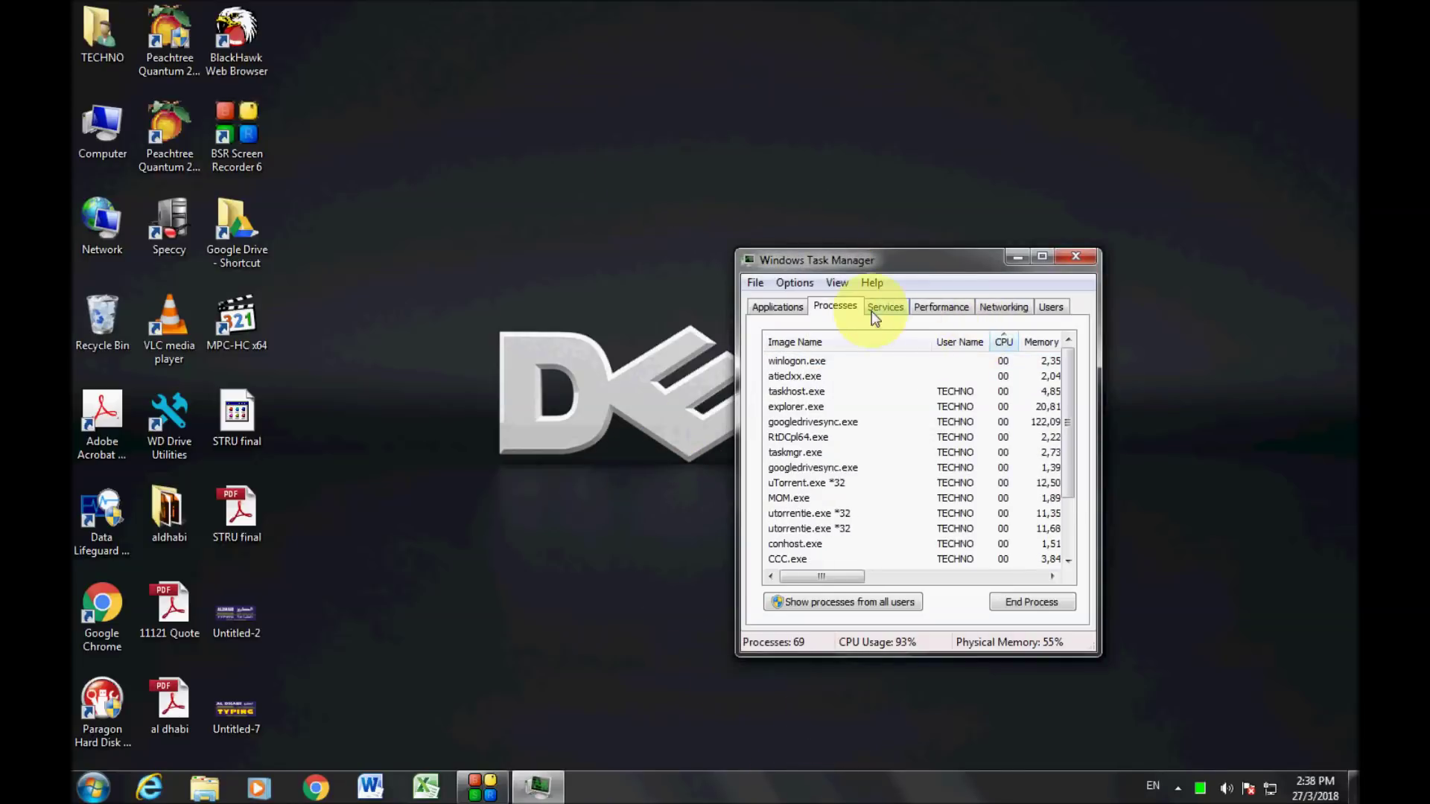
{"action": "left_click", "coordinate": [941, 307]}
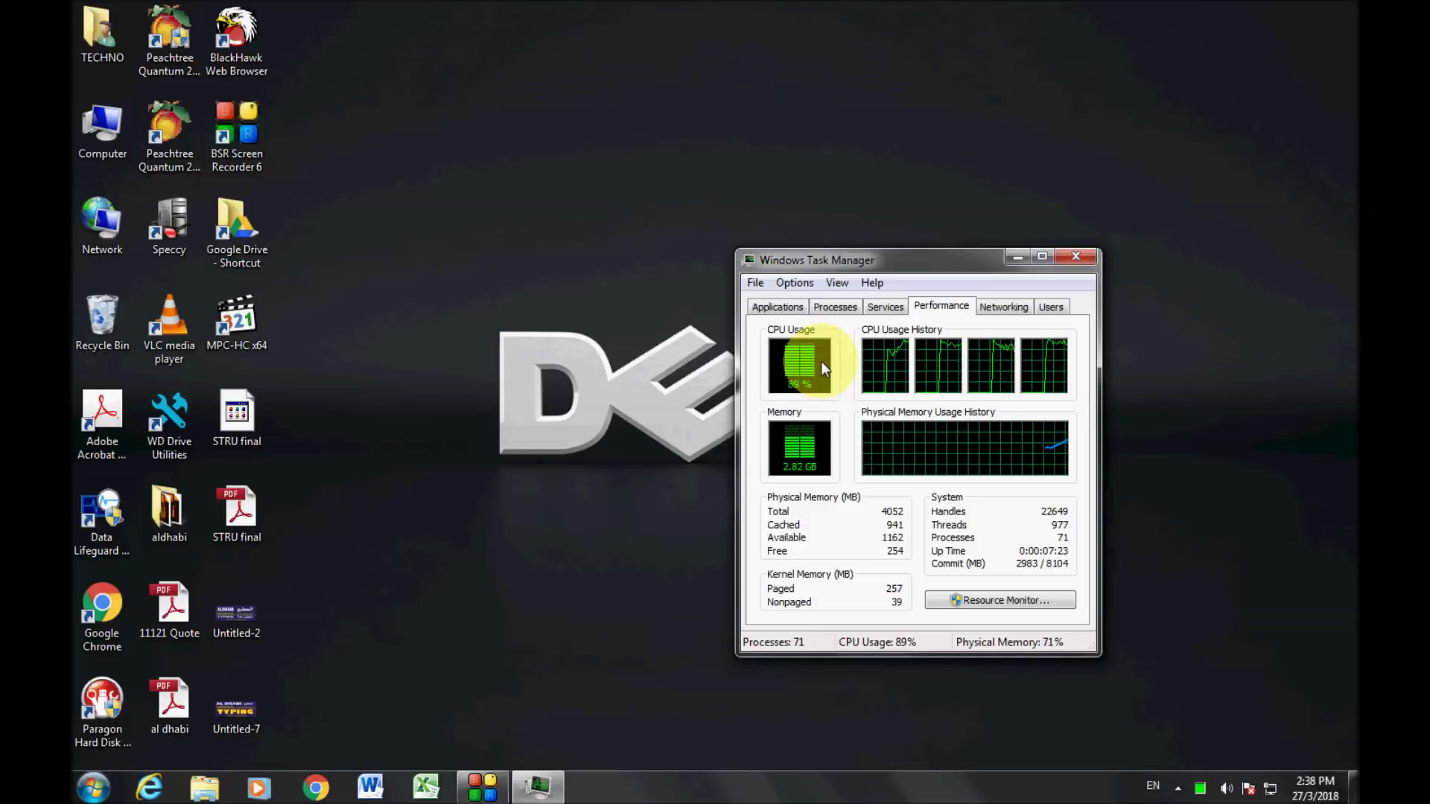
{"action": "left_click_drag", "start_coordinate": [922, 262], "coordinate": [1002, 275]}
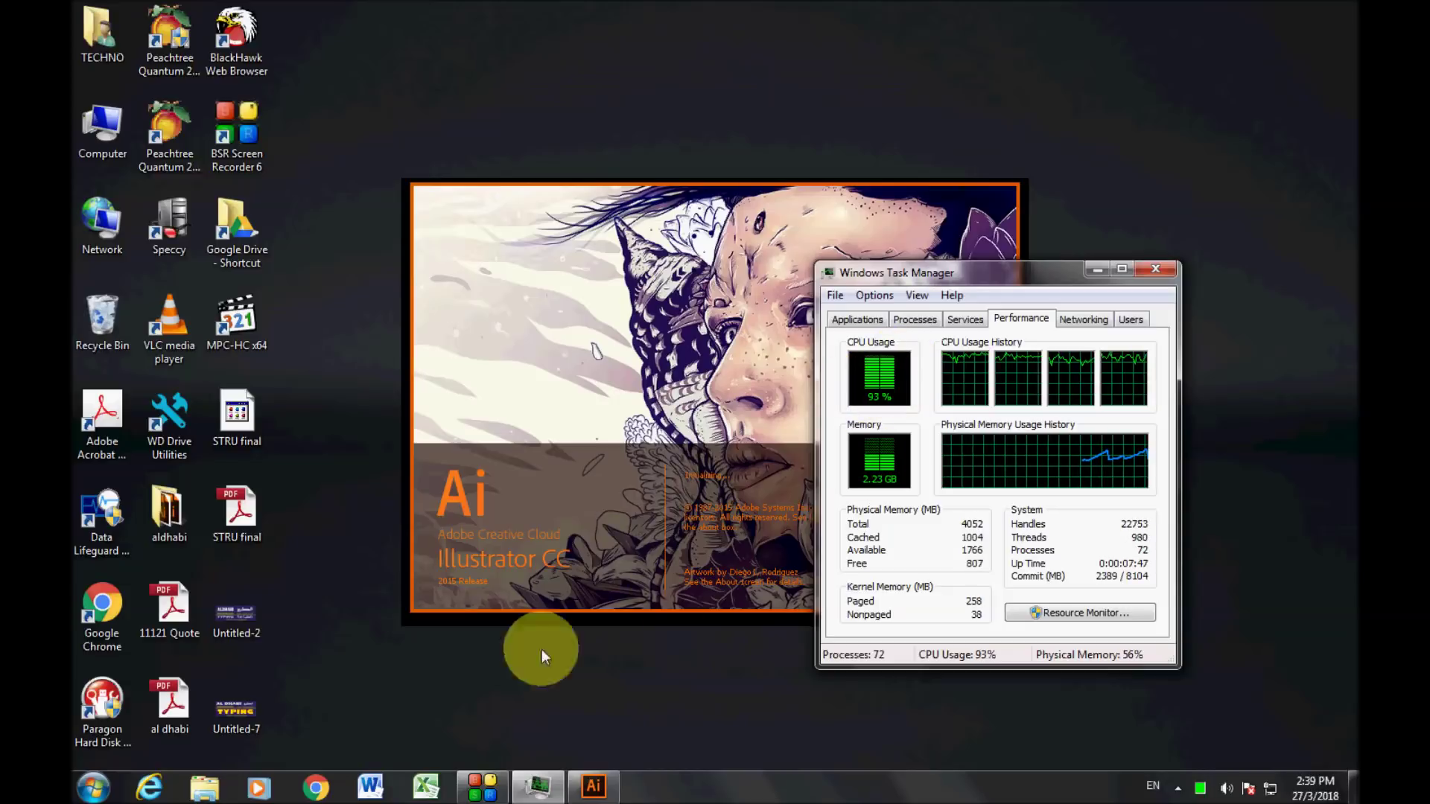
- Launch Google Chrome and the BlackHawk browser, and minimize the BlackHawk window
{"action": "left_click", "coordinate": [313, 784]}
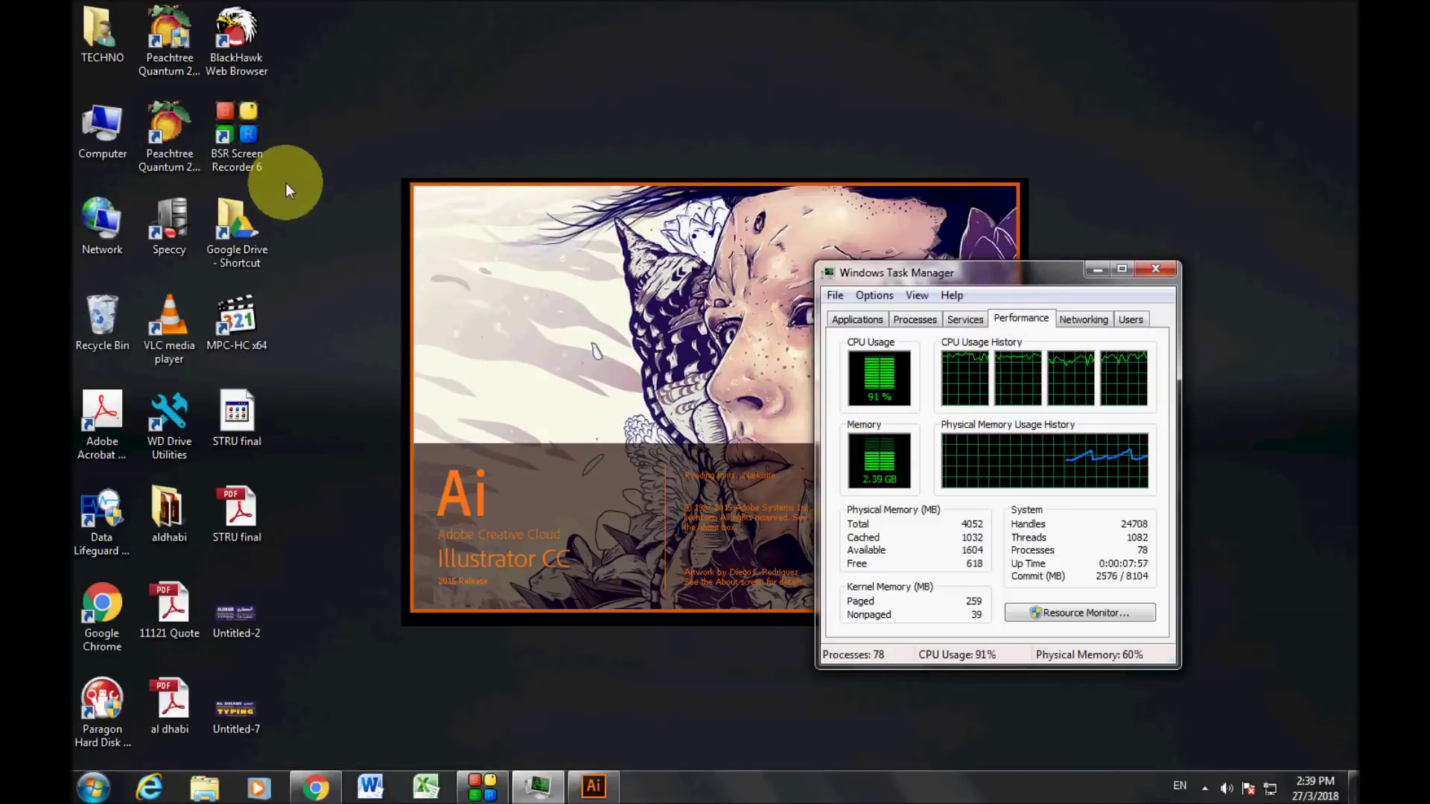
{"action": "double_click", "coordinate": [235, 37]}
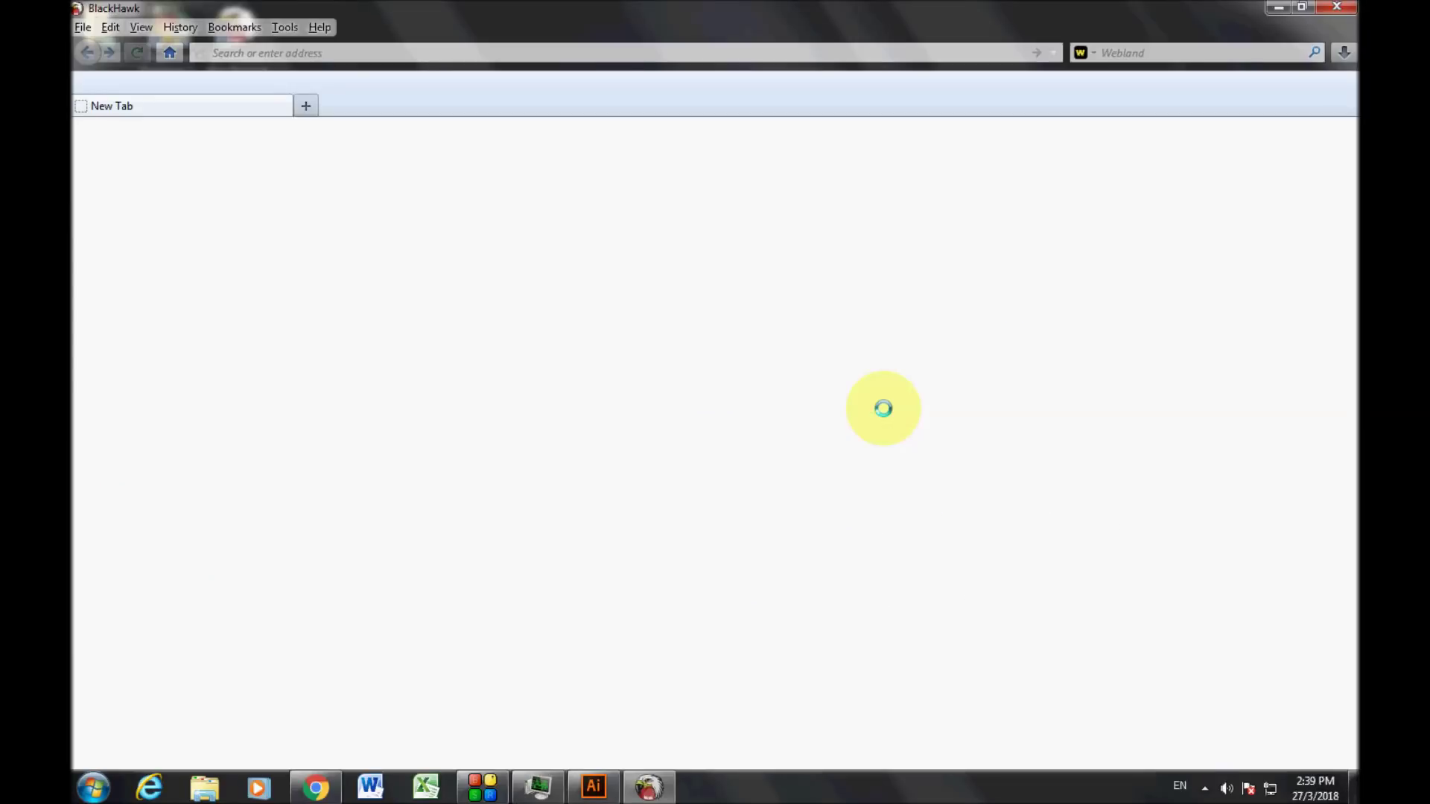
{"action": "left_click", "coordinate": [1282, 8]}
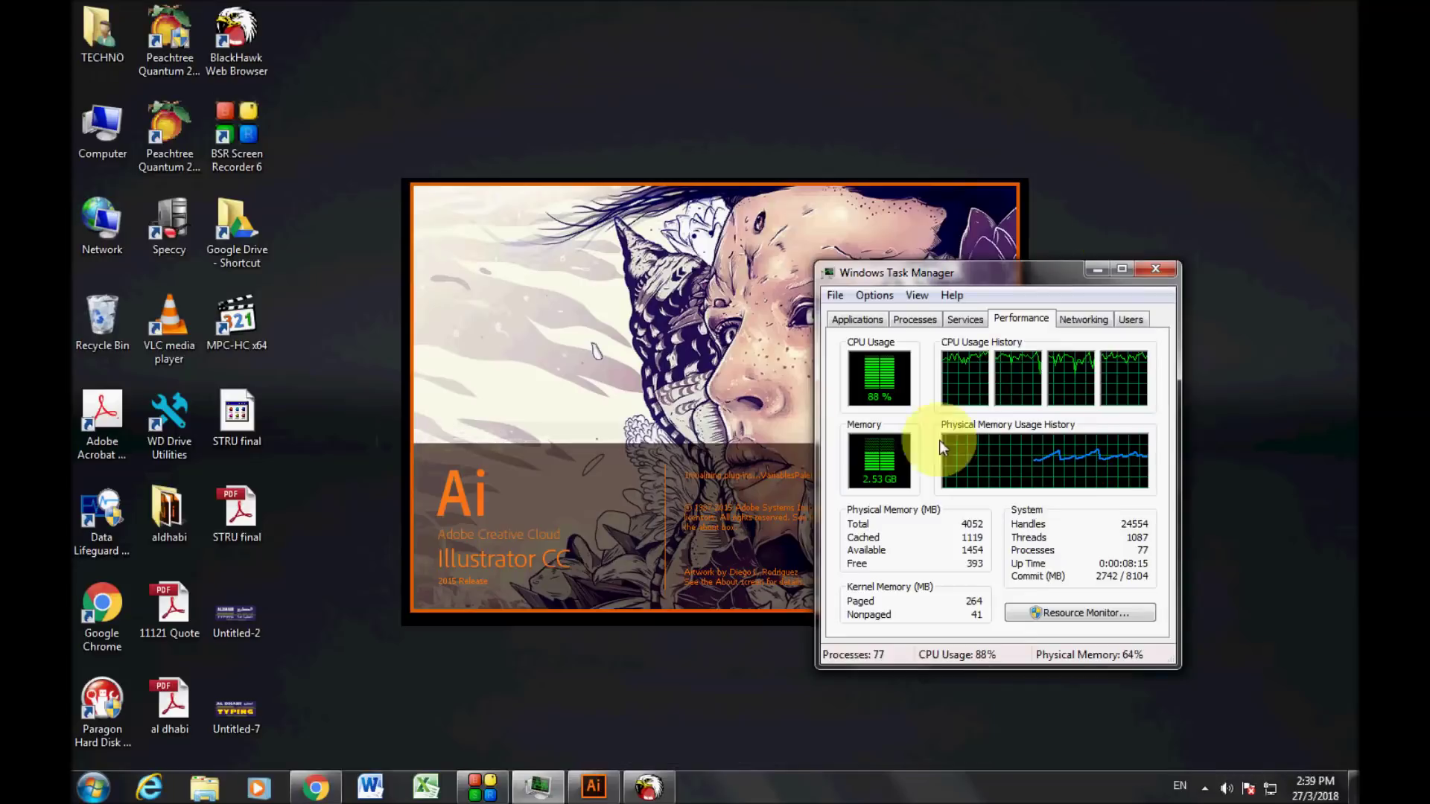
- Check CPU and memory usage in Task Manager while Illustrator loads, moving its window clear of Illustrator
{"action": "left_click", "coordinate": [586, 791]}
{"action": "left_click", "coordinate": [898, 651]}
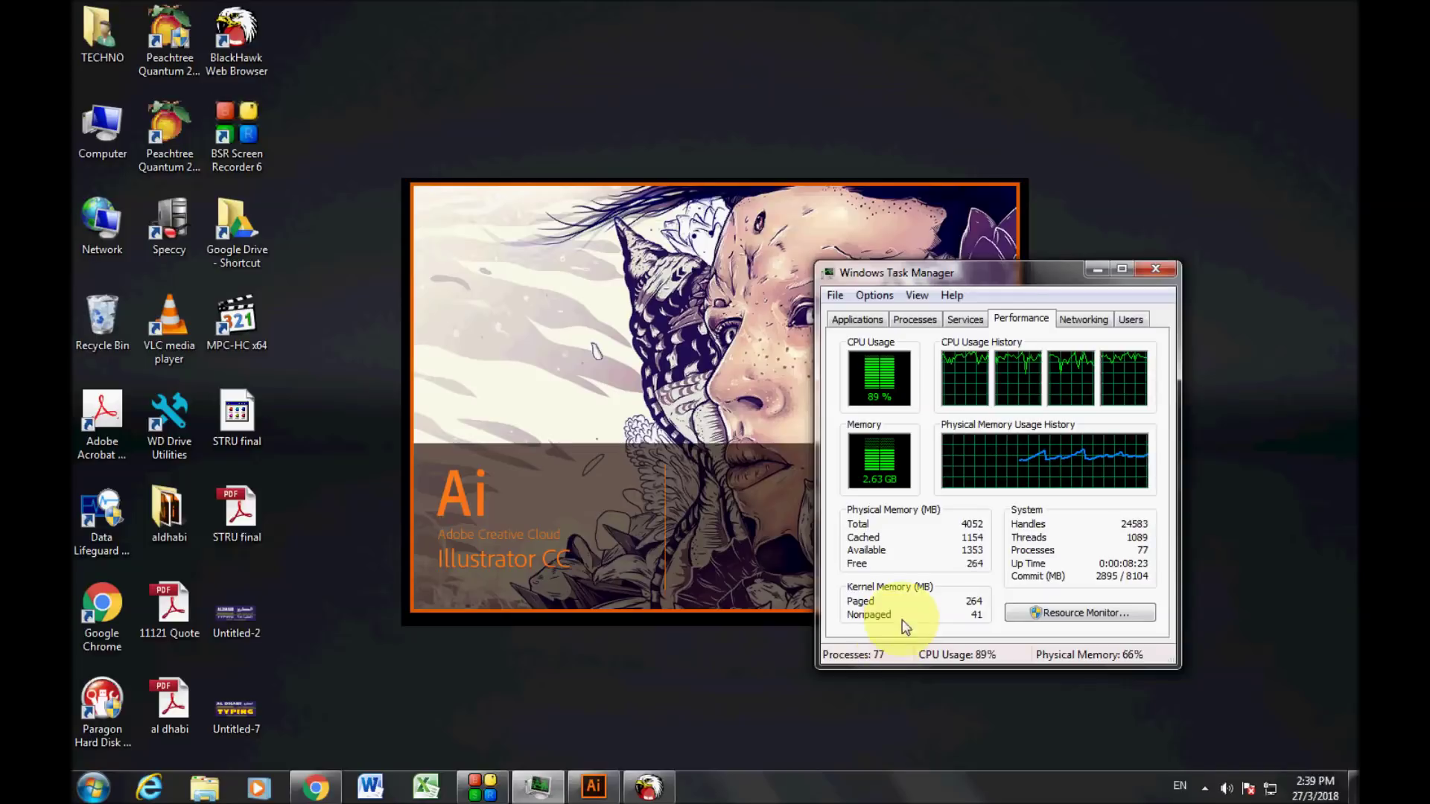
{"action": "left_click_drag", "start_coordinate": [996, 274], "coordinate": [1101, 301]}
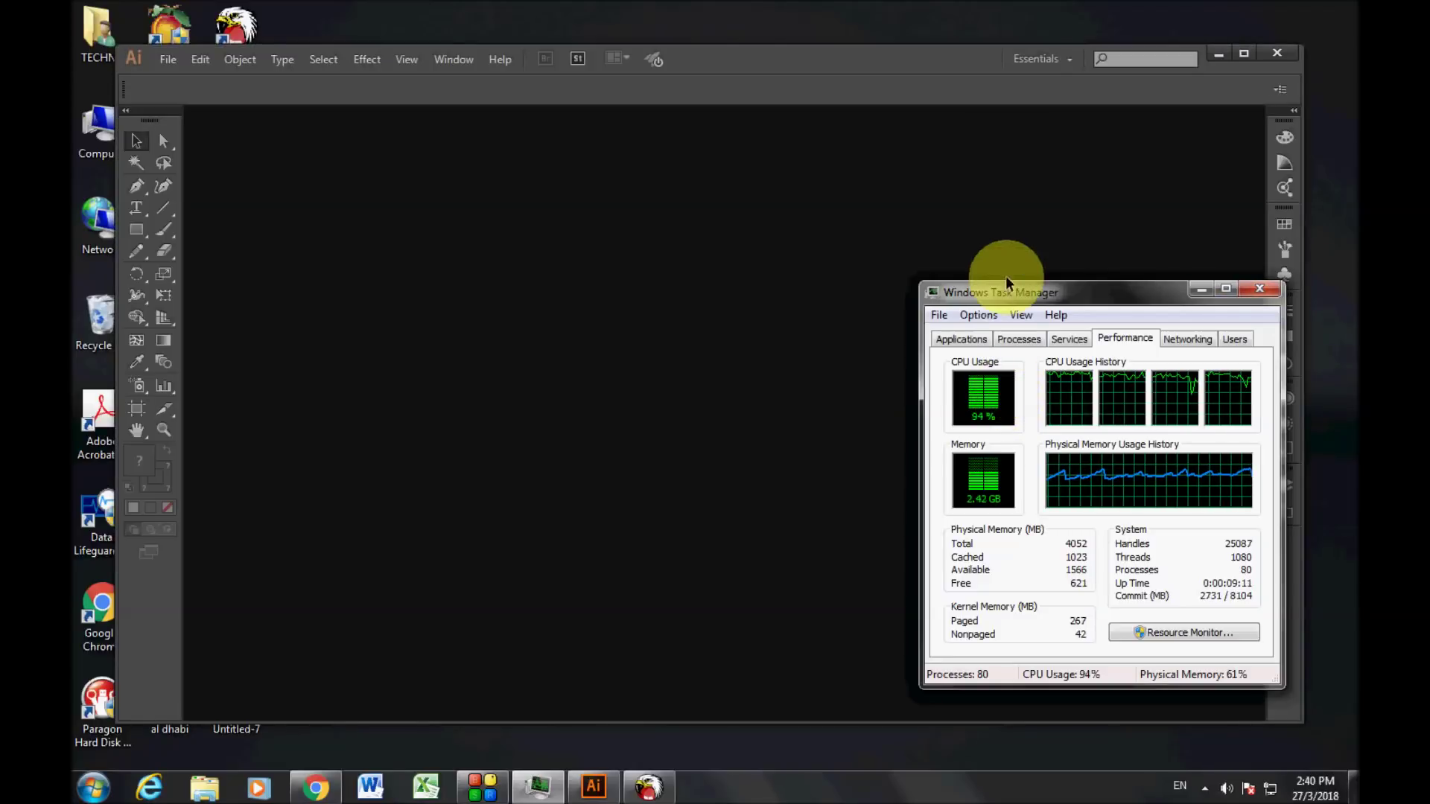
{"action": "left_click_drag", "start_coordinate": [1012, 294], "coordinate": [1007, 294]}
{"action": "left_click", "coordinate": [878, 423]}
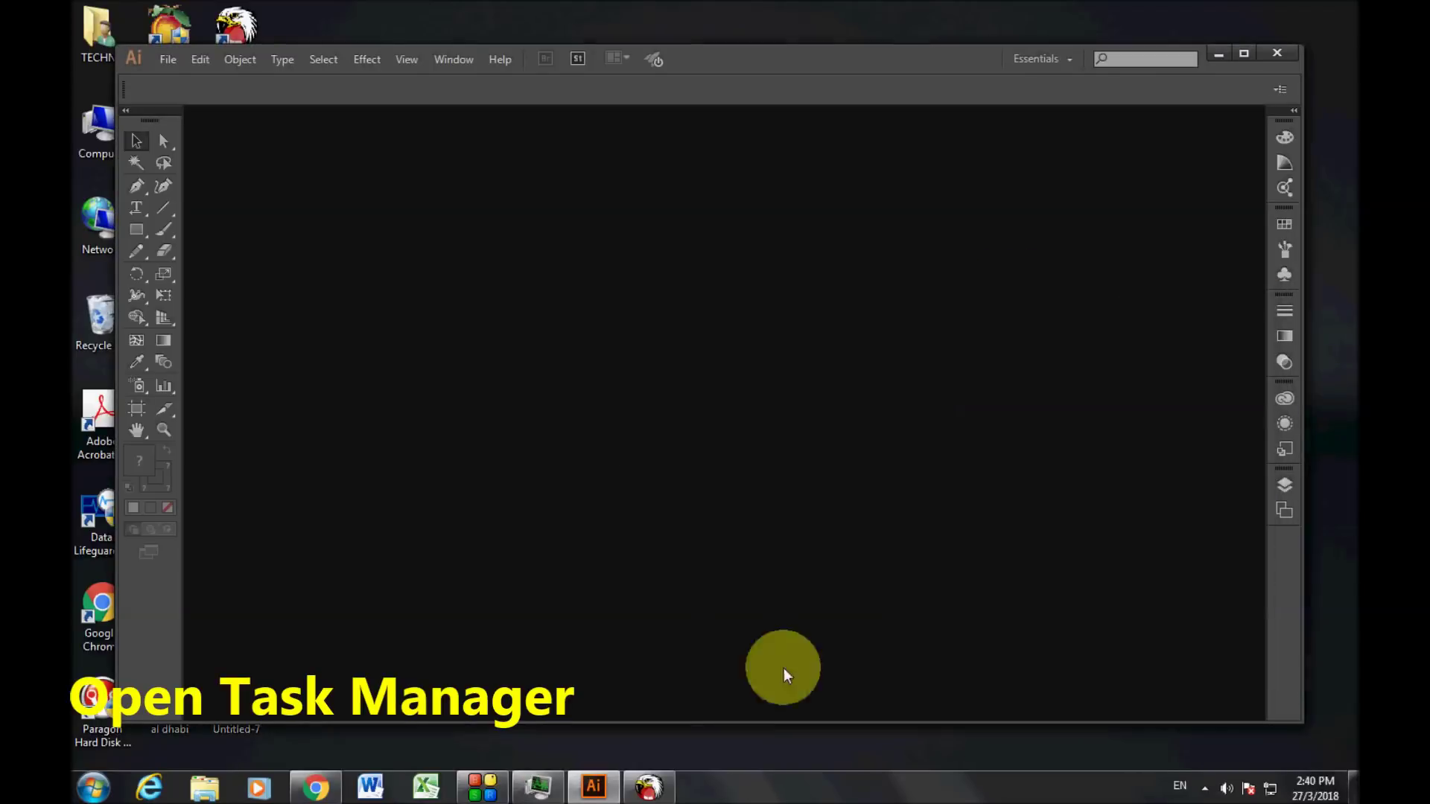
{"action": "left_click", "coordinate": [536, 785]}
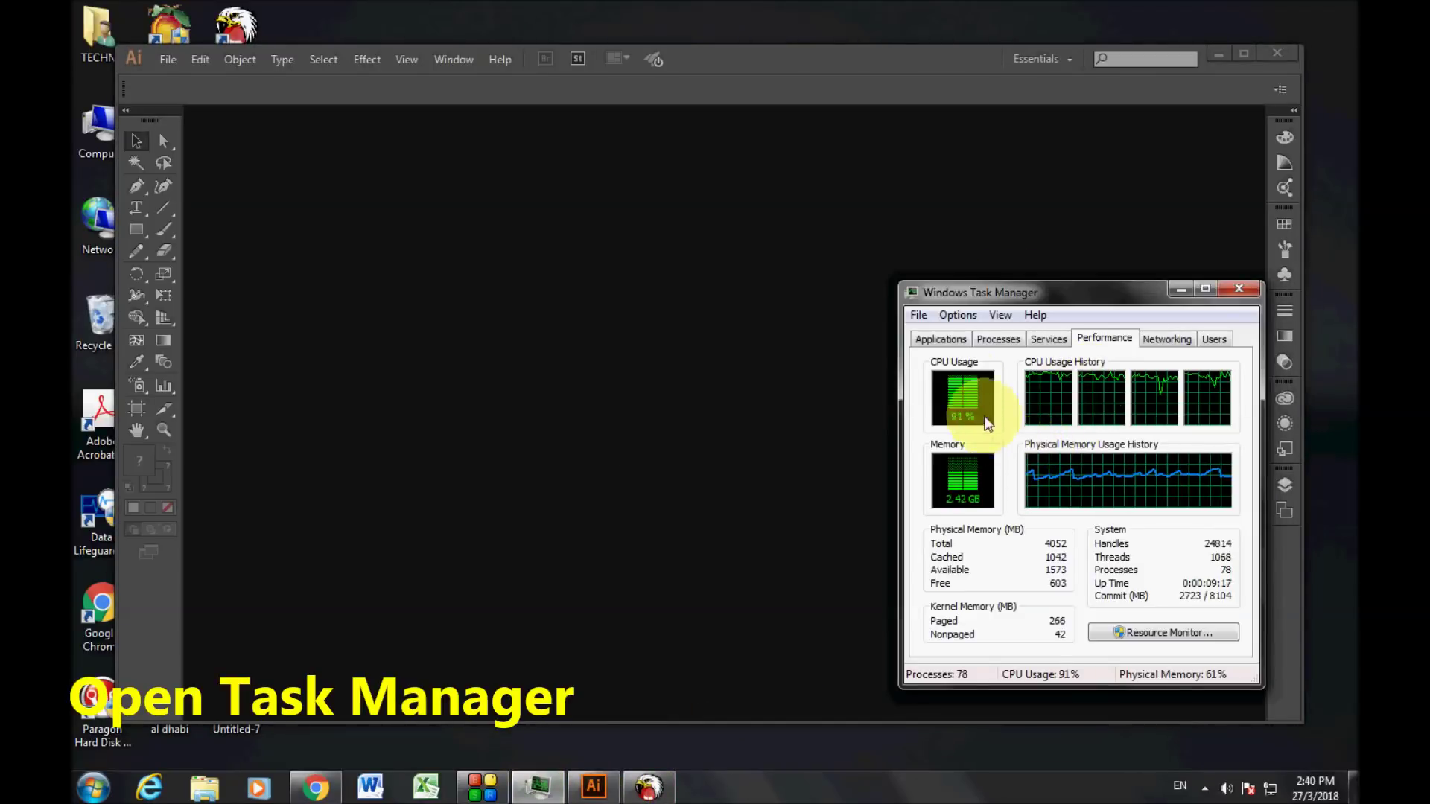
- Show the running processes in Task Manager, sorted by CPU usage from highest to lowest
{"action": "left_click", "coordinate": [947, 340]}
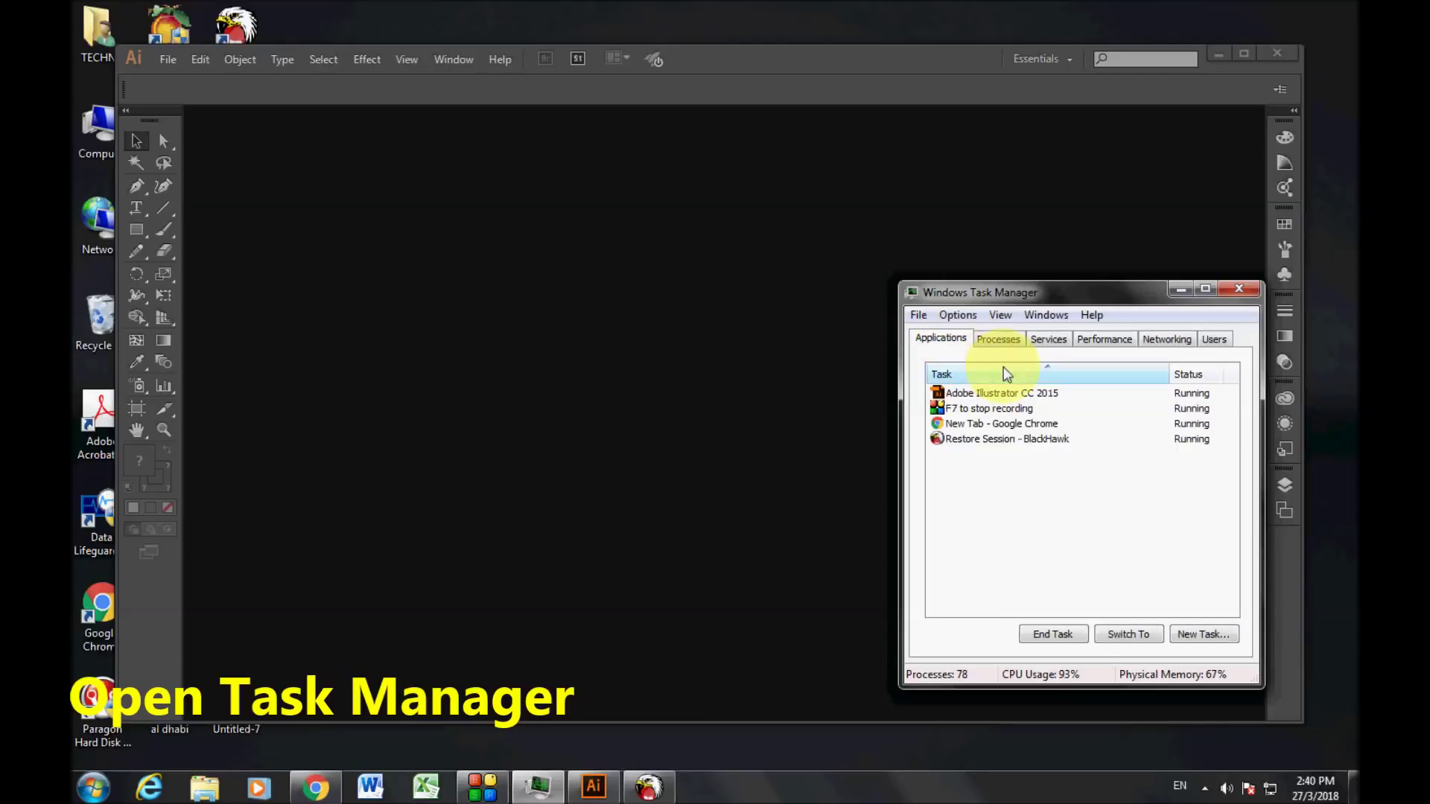
{"action": "left_click", "coordinate": [994, 344]}
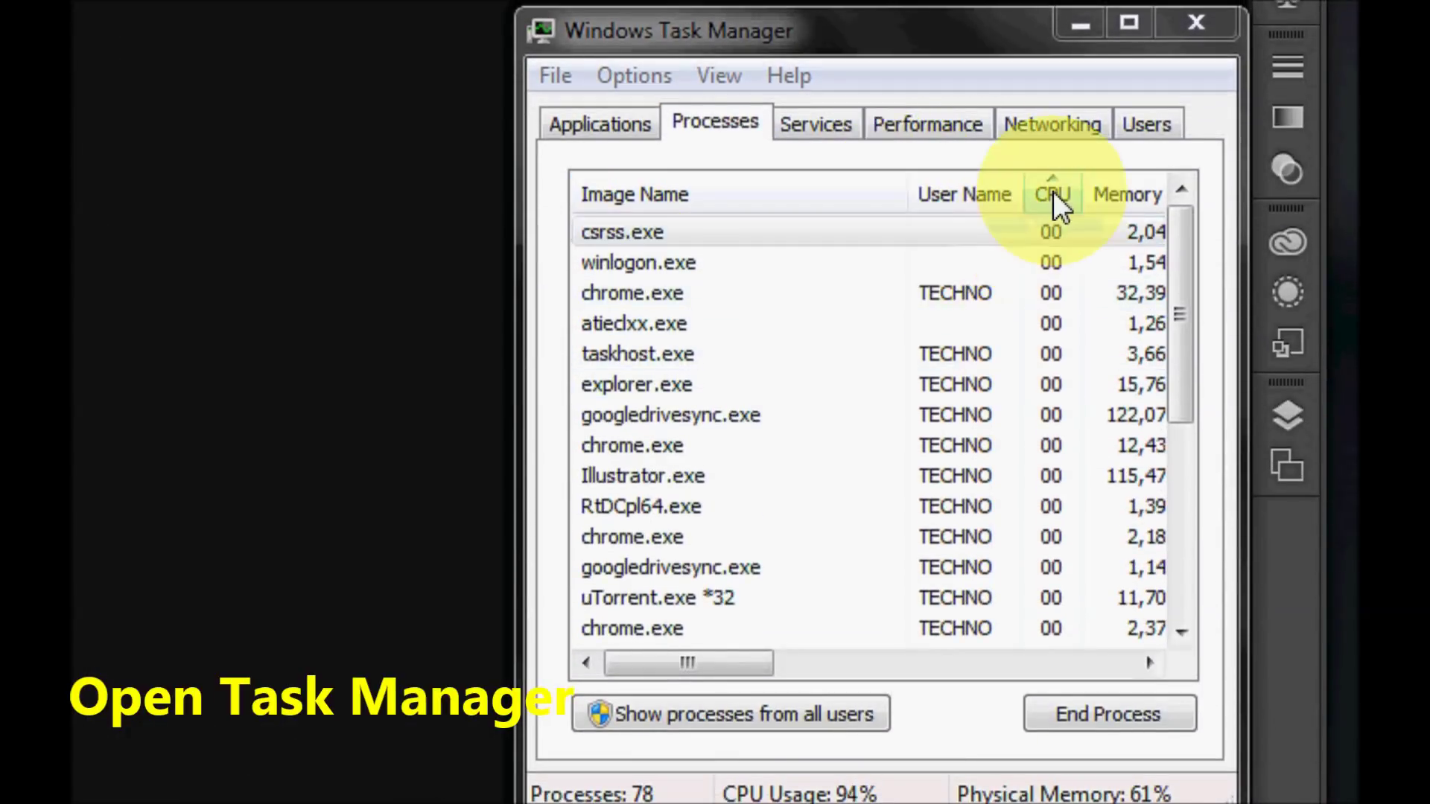
{"action": "left_click", "coordinate": [1054, 191]}
- End the process tree of driver.exe in Task Manager
{"action": "left_click", "coordinate": [602, 240]}
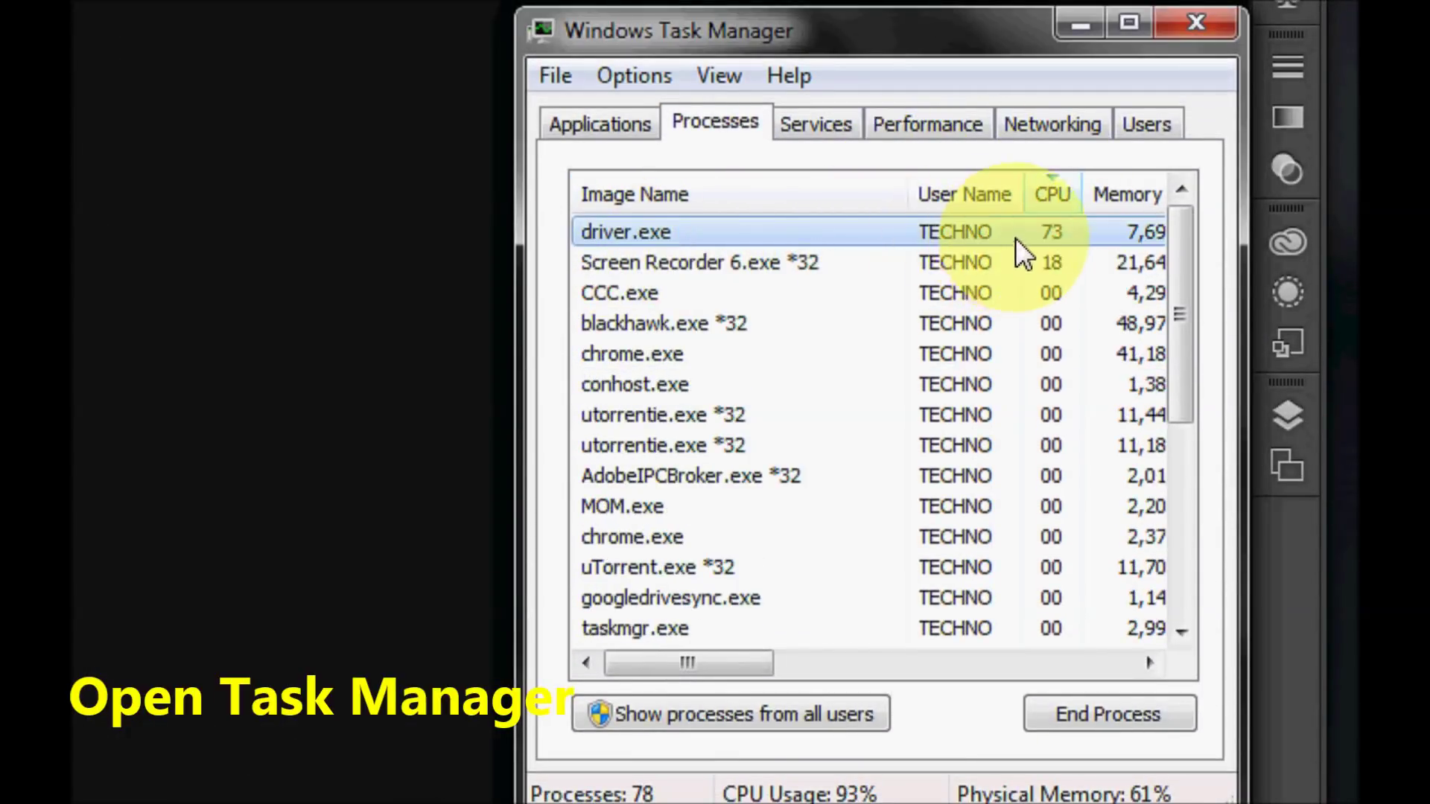
{"action": "right_click", "coordinate": [971, 240]}
{"action": "left_click", "coordinate": [1096, 359]}
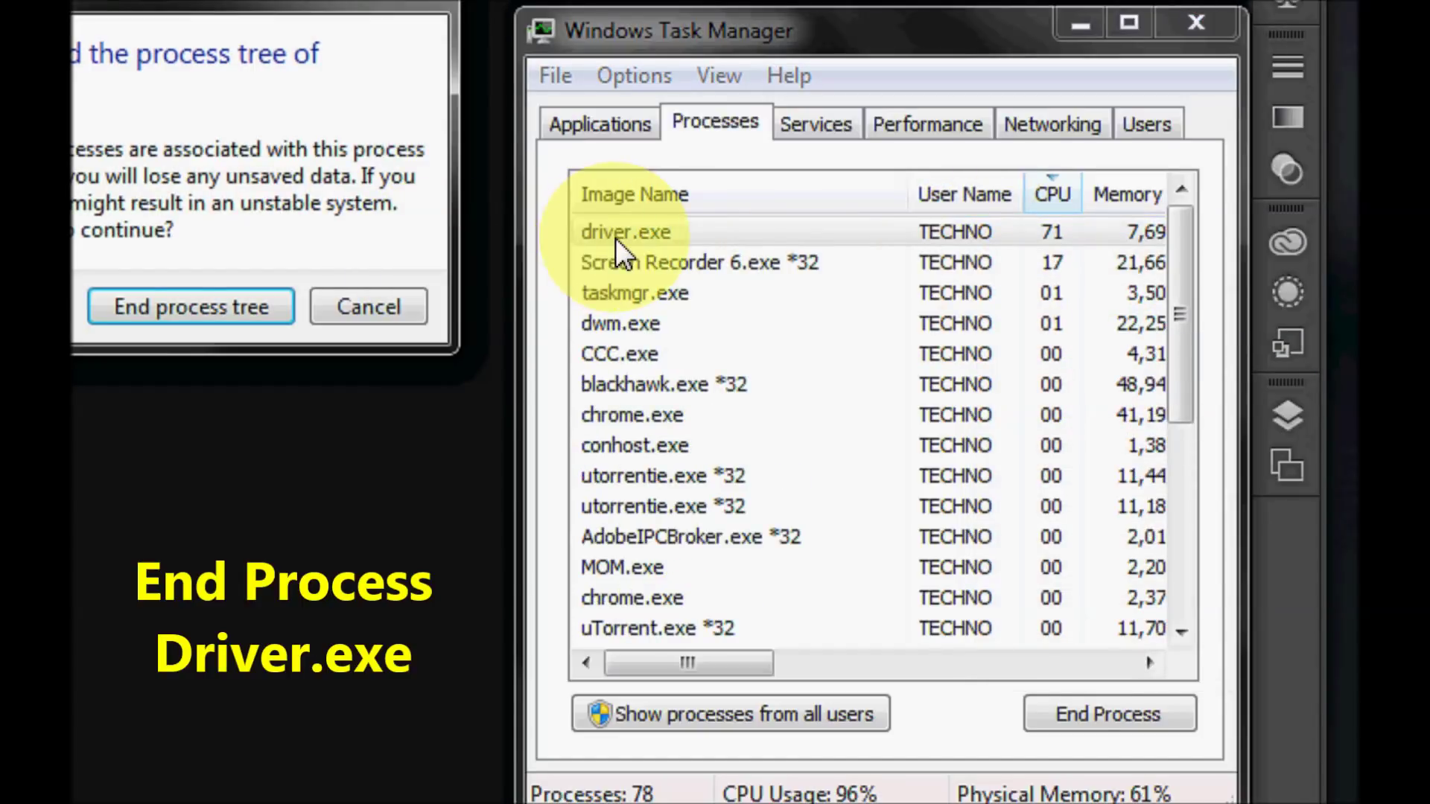
{"action": "left_click", "coordinate": [219, 312]}
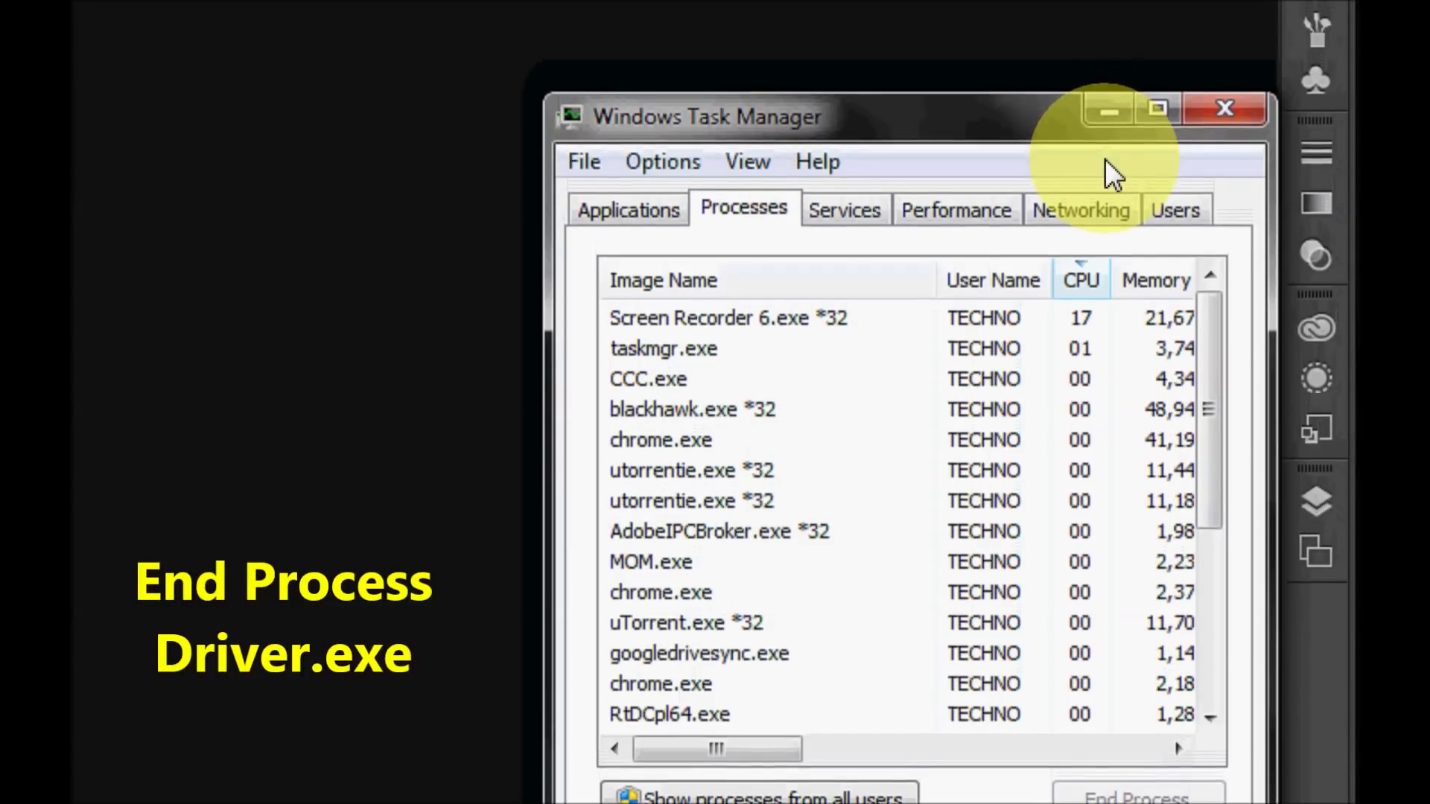
{"action": "key", "text": "alt"}
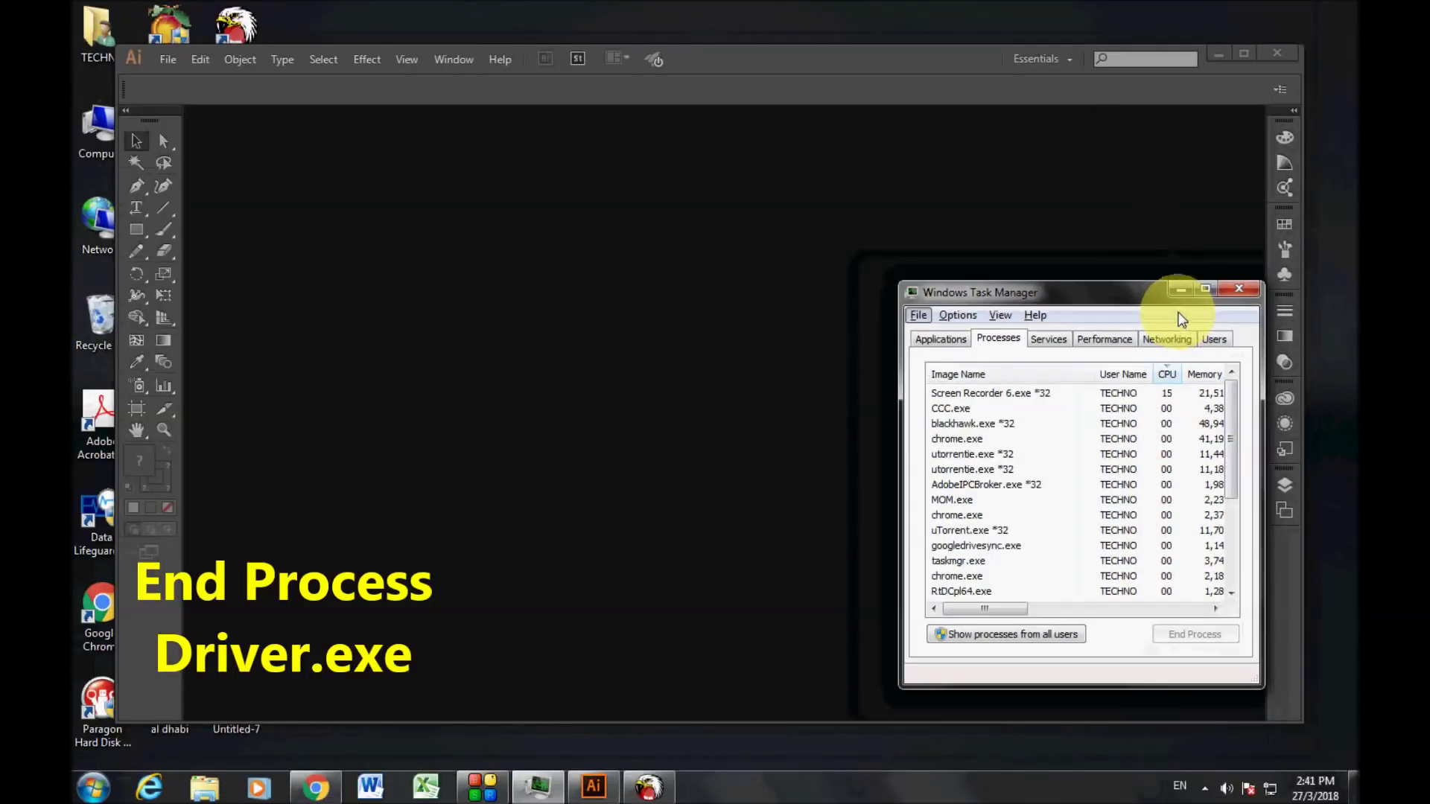
- Close Illustrator, launch it again, and bring Task Manager's process list to the front
{"action": "left_click", "coordinate": [1277, 52]}
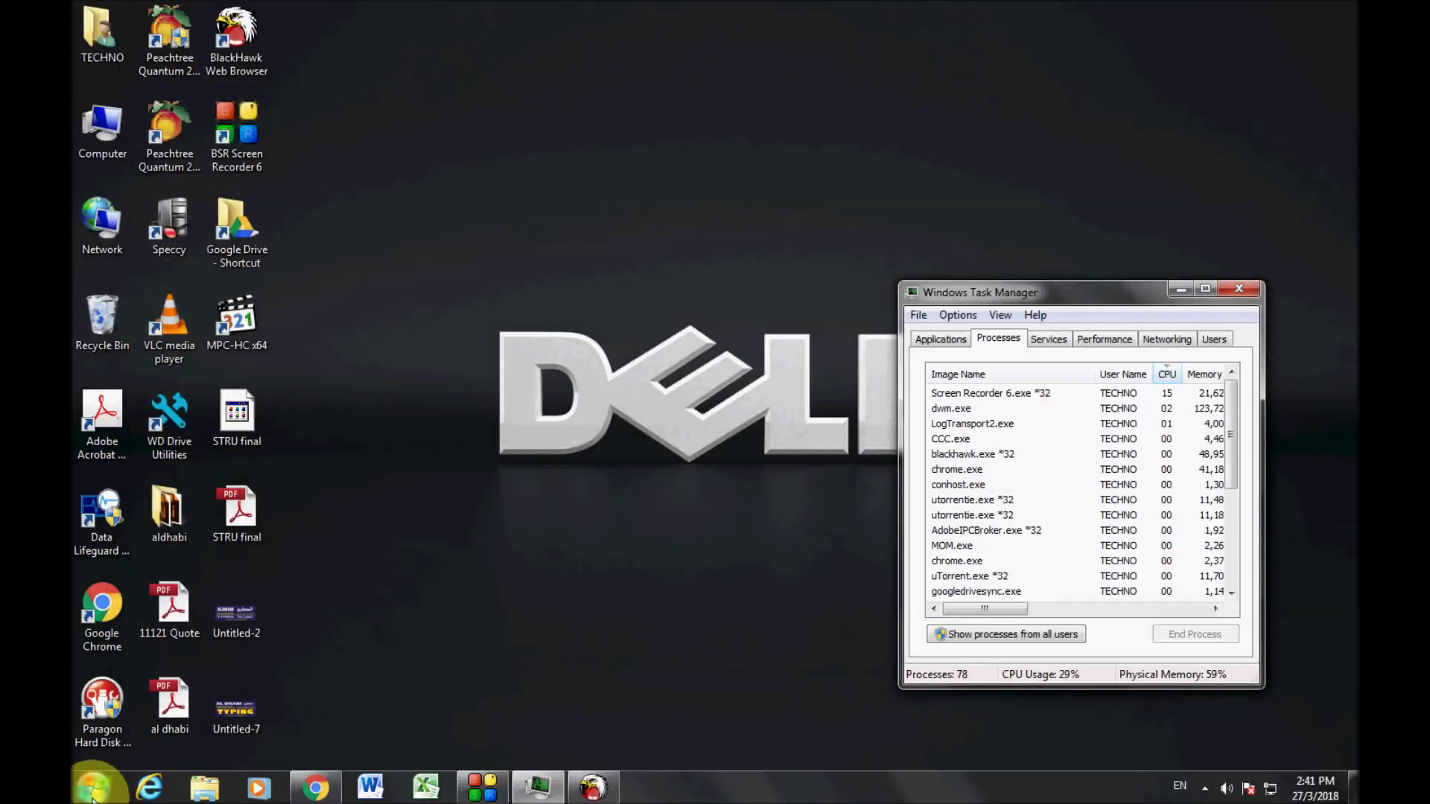
{"action": "left_click", "coordinate": [93, 788]}
{"action": "left_click", "coordinate": [160, 466]}
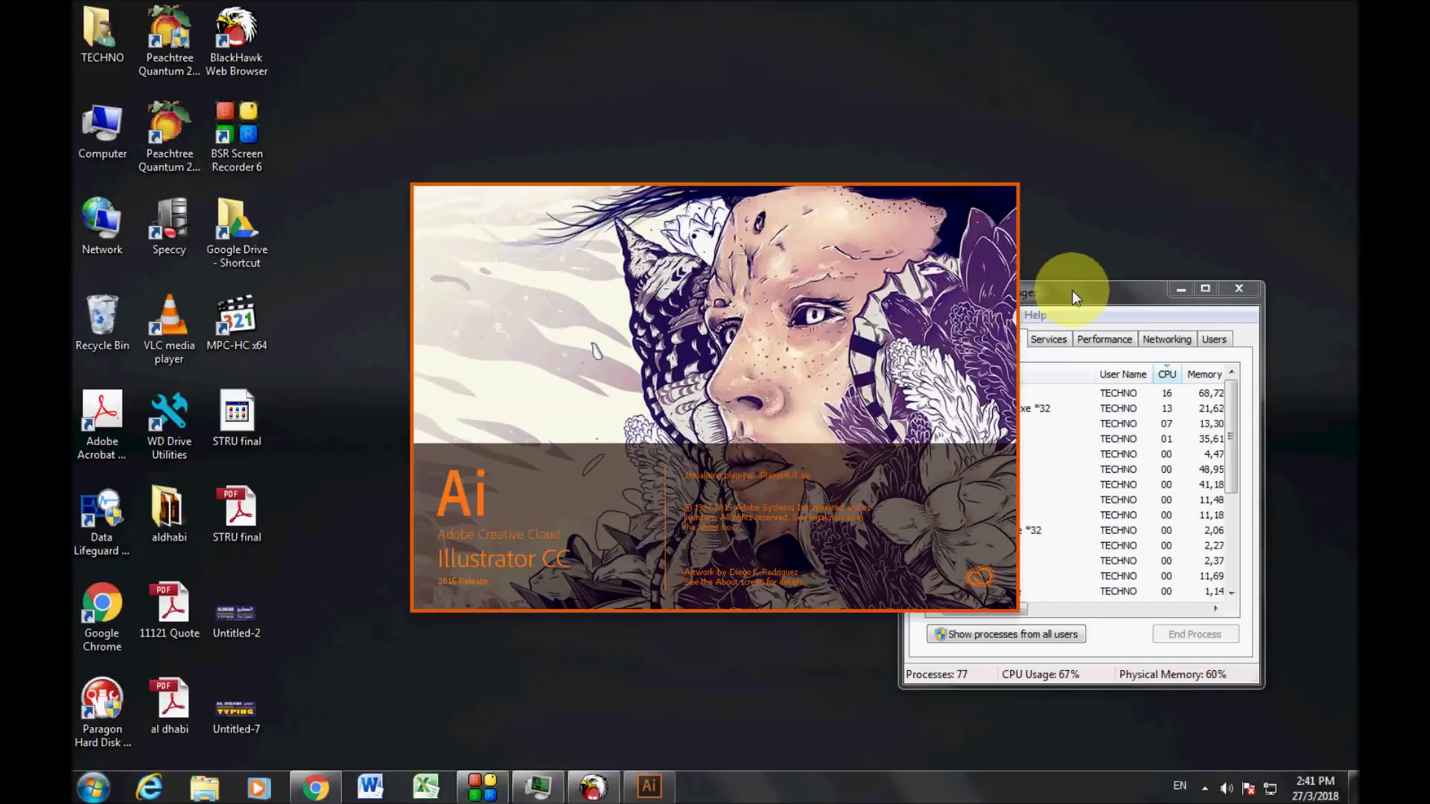
{"action": "left_click", "coordinate": [1073, 290]}
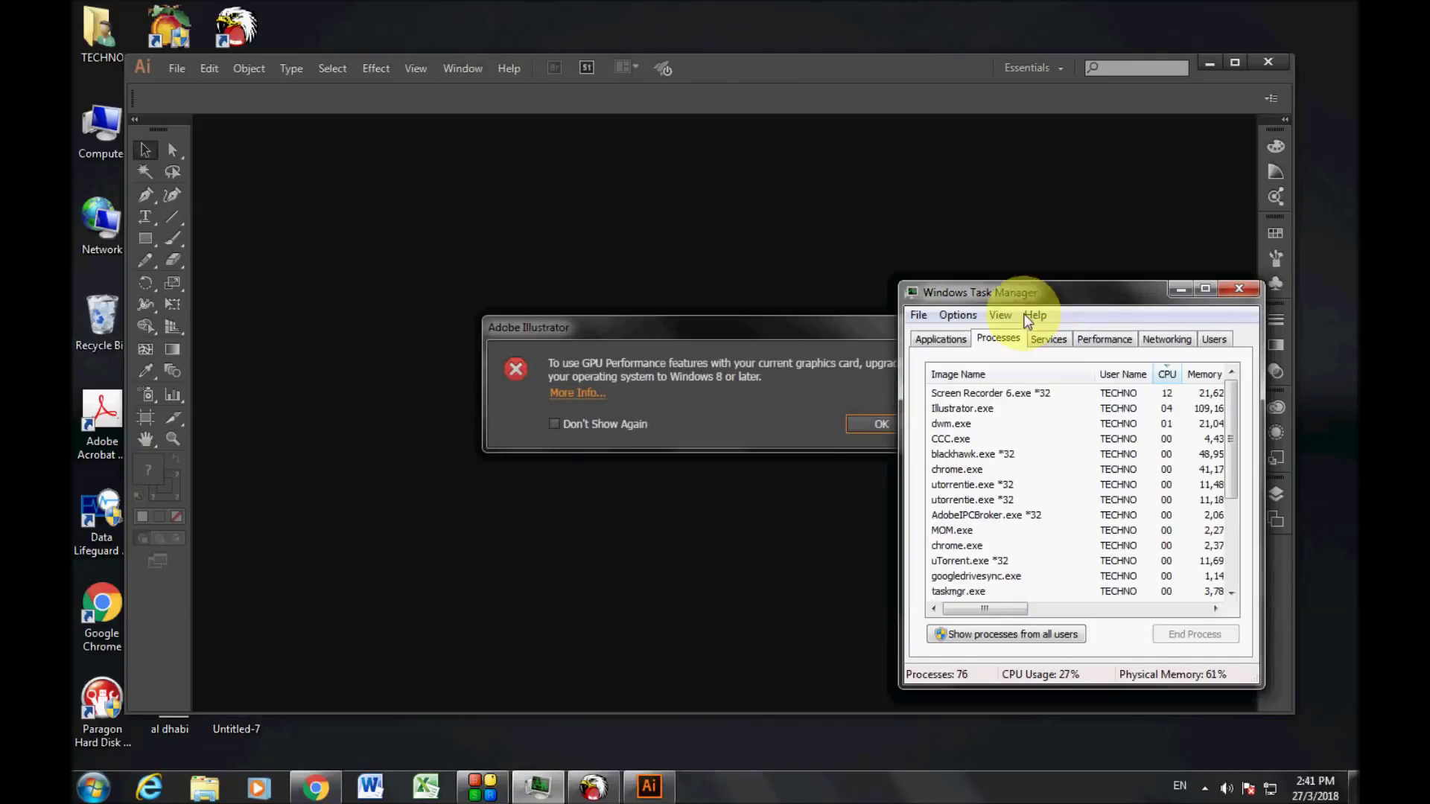
- Move and dismiss the GPU Performance message, and close Illustrator
{"action": "left_click_drag", "start_coordinate": [798, 332], "coordinate": [637, 308]}
{"action": "left_click", "coordinate": [741, 406]}
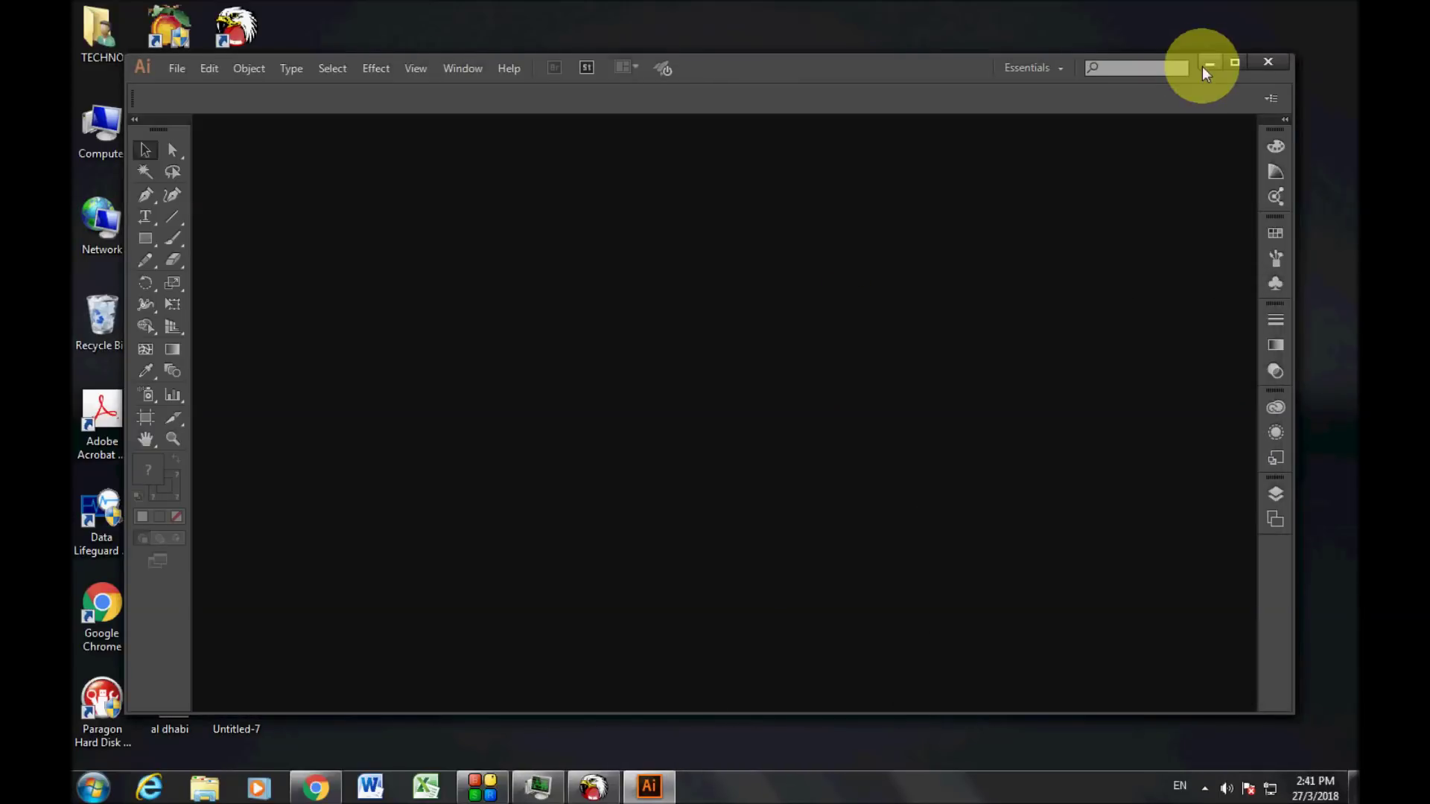
{"action": "left_click", "coordinate": [1269, 64]}
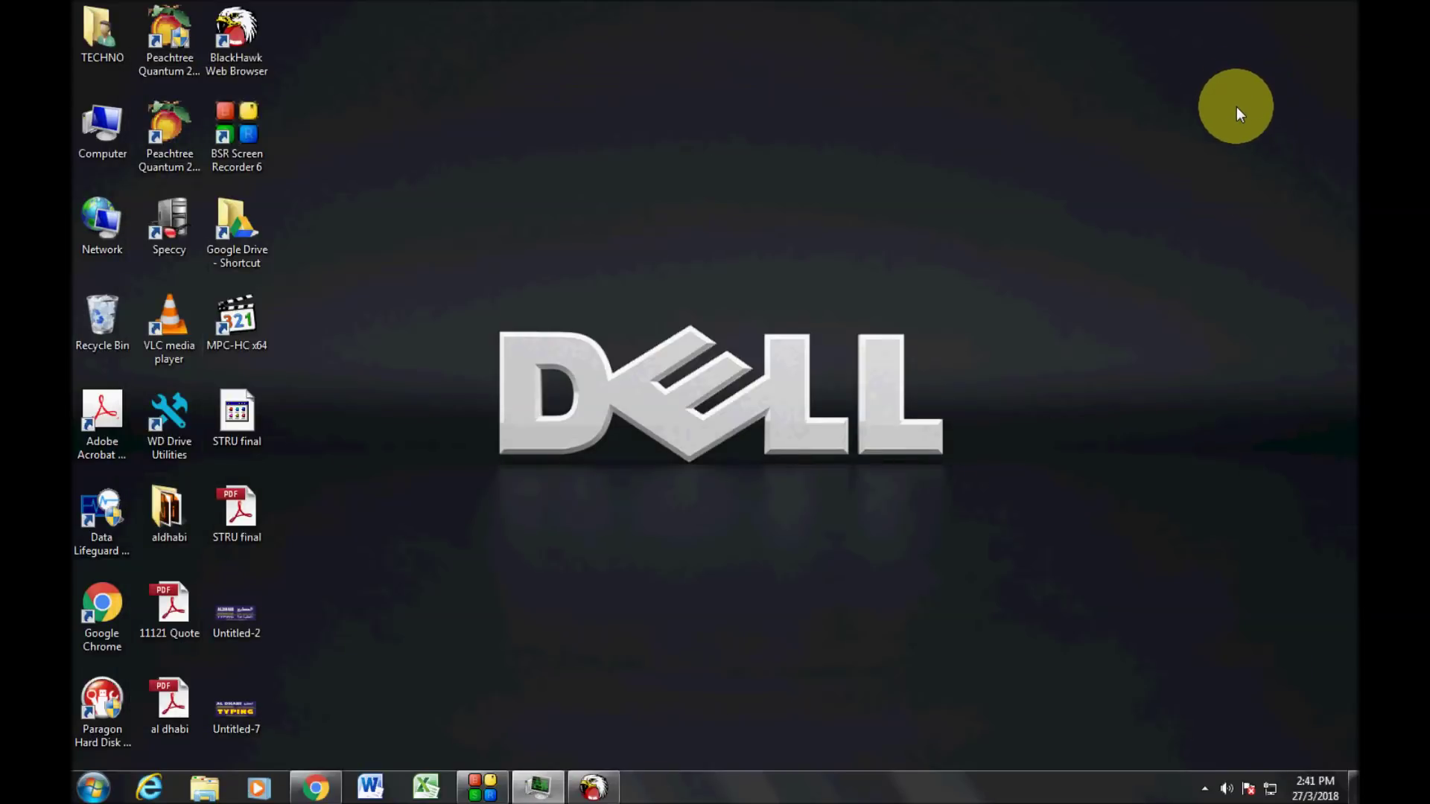
- Search for regedit, open the Registry Editor and allow it to run
{"action": "left_click", "coordinate": [94, 790]}
{"action": "type", "text": "re"}
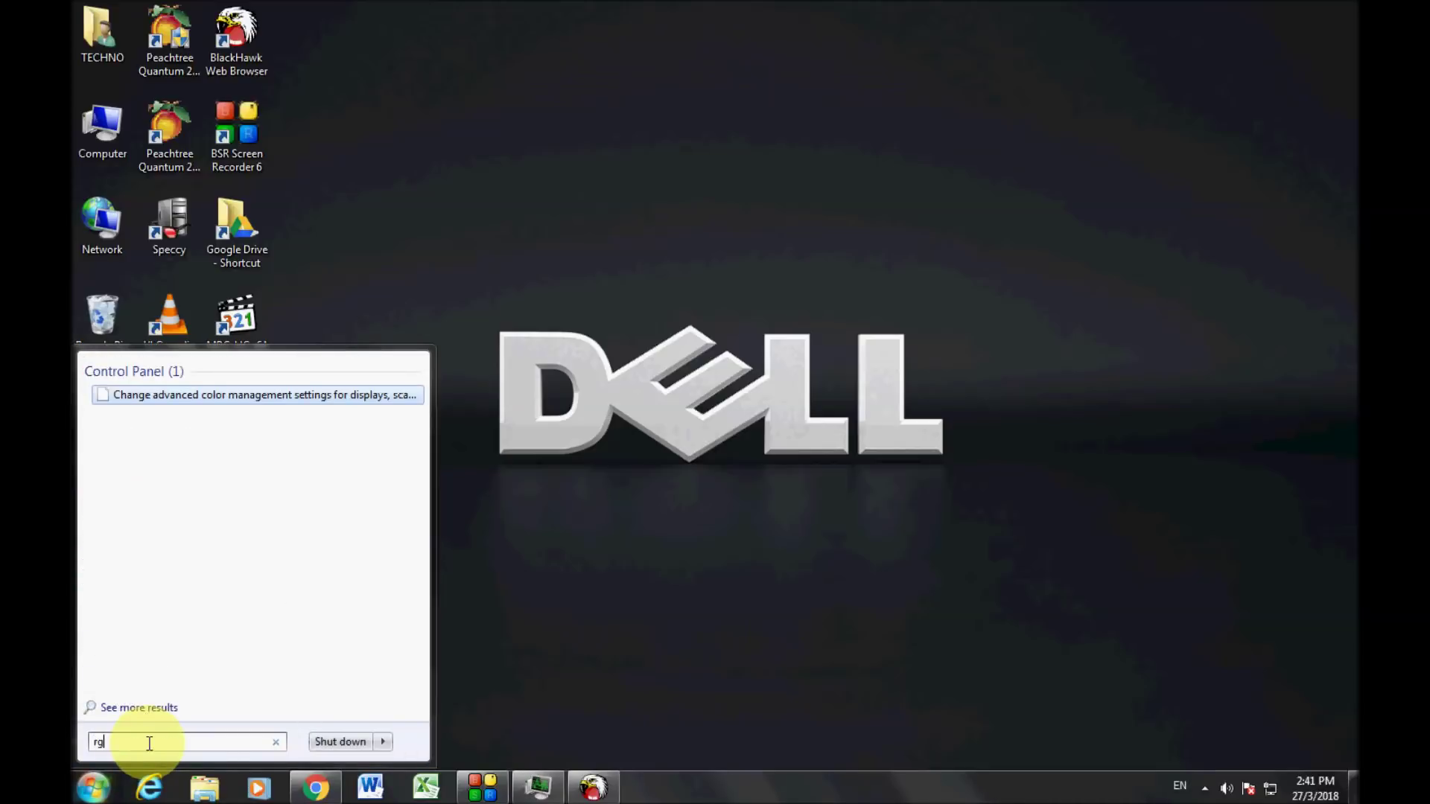
{"action": "type", "text": "gedit"}
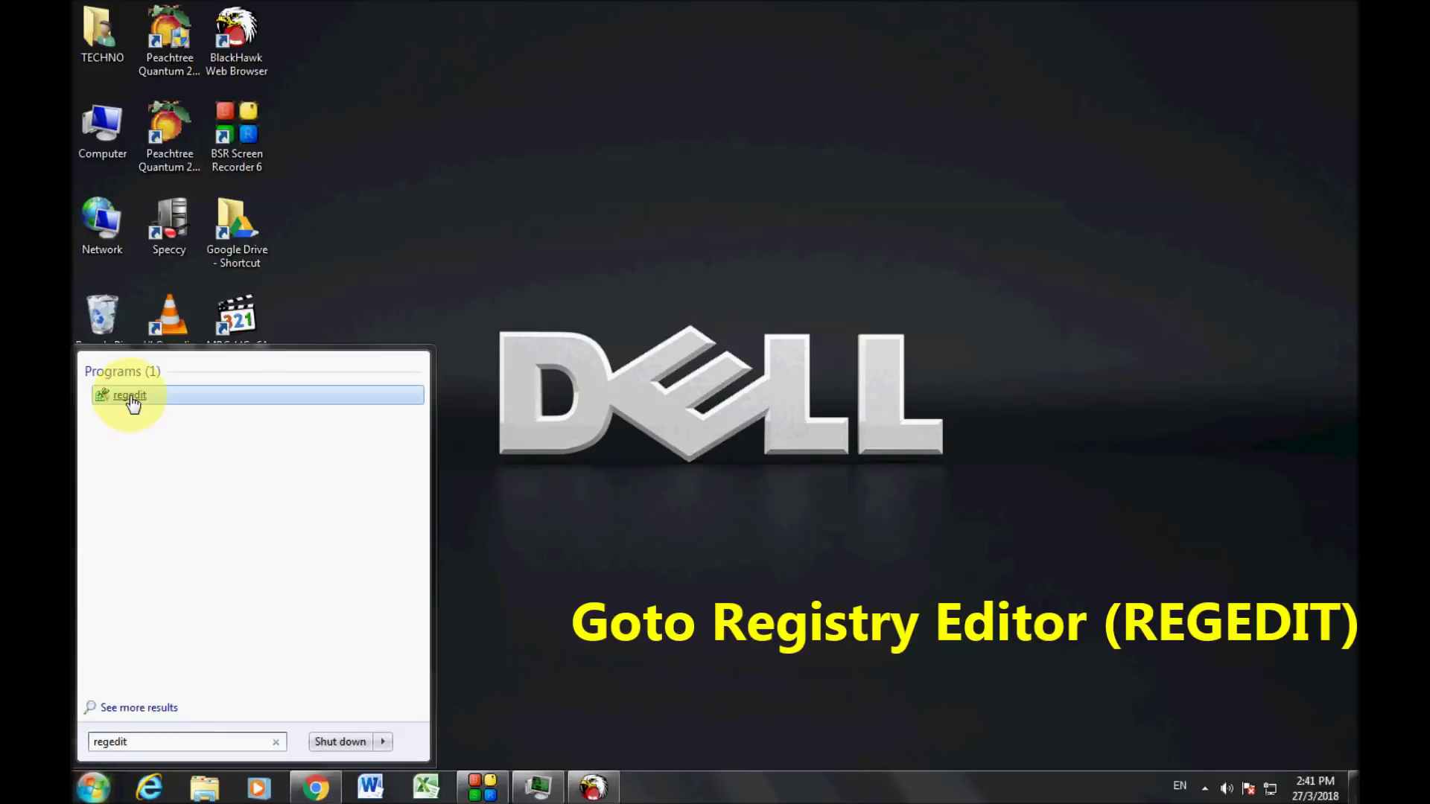
{"action": "left_click", "coordinate": [129, 394]}
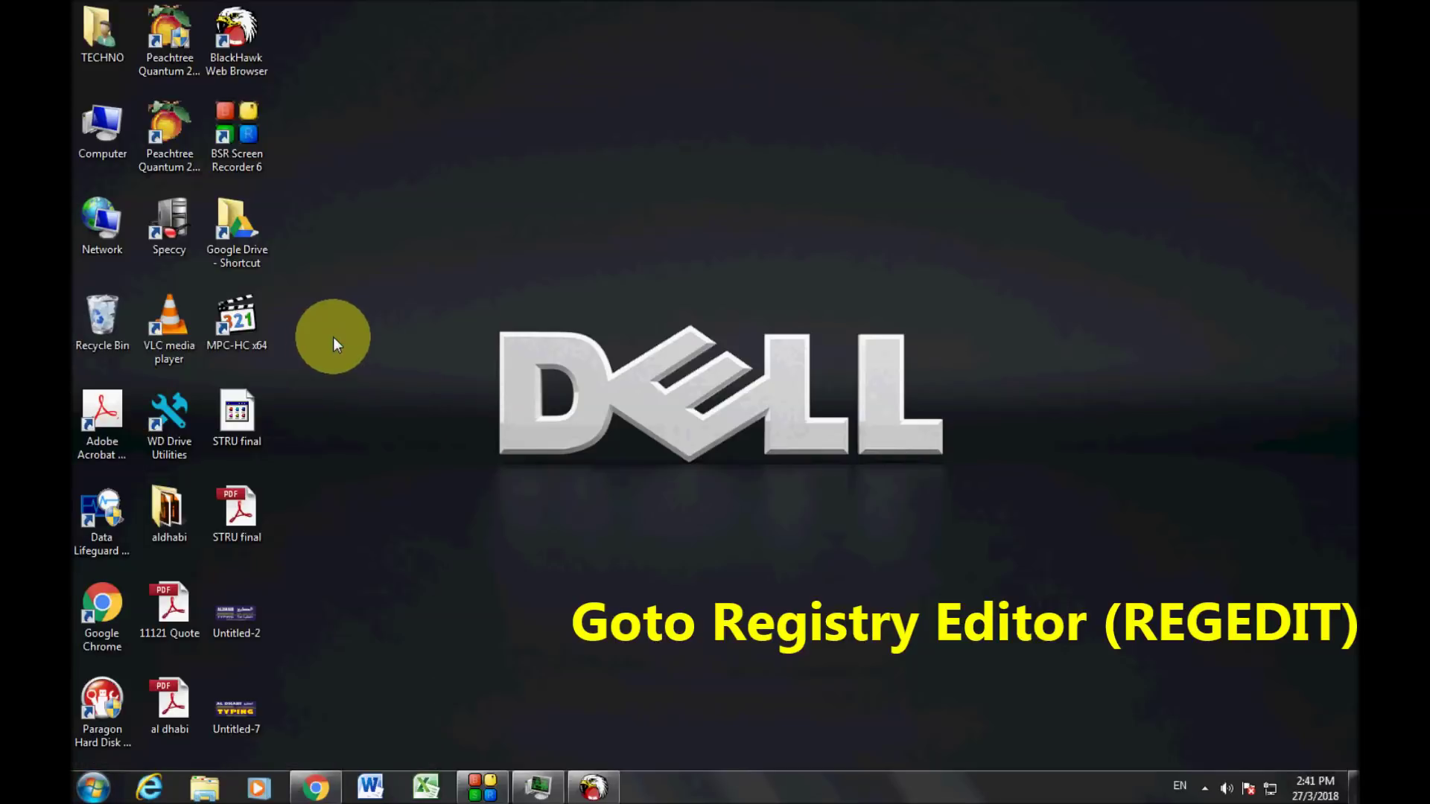
{"action": "left_click", "coordinate": [367, 577]}
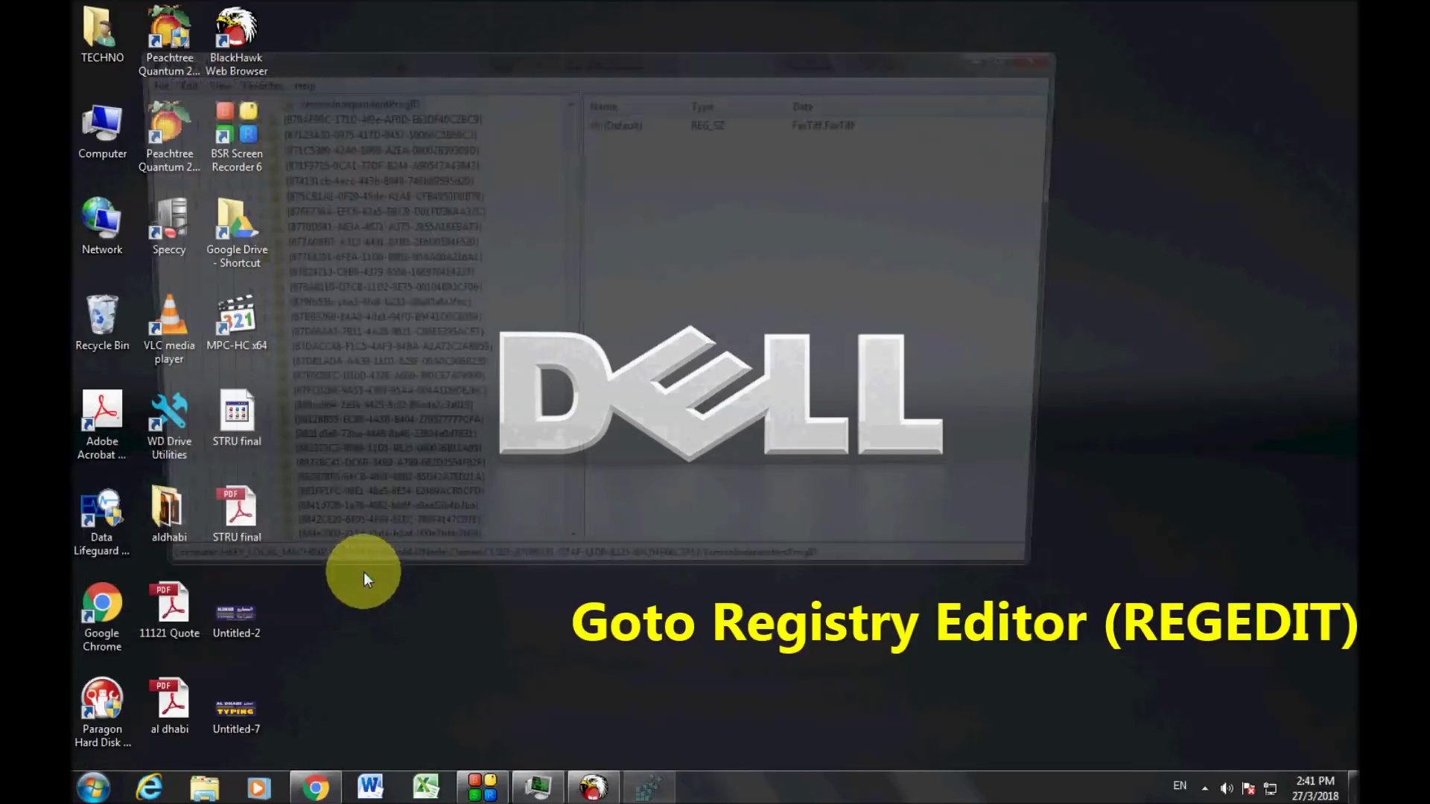
- Collapse the SOFTWARE key and the HKEY_LOCAL_MACHINE branch in the registry tree
{"action": "left_click_drag", "start_coordinate": [570, 358], "coordinate": [568, 102]}
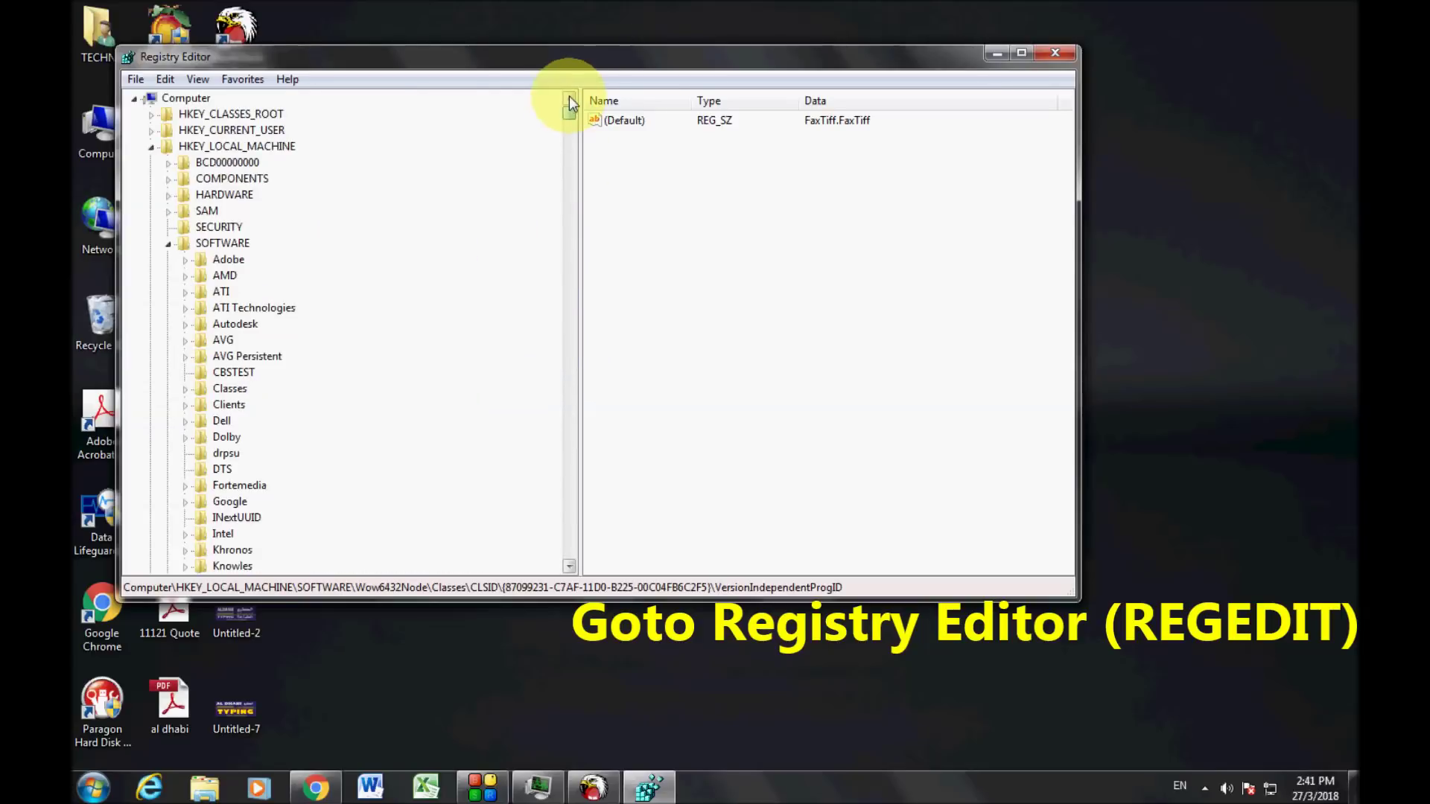
{"action": "left_click", "coordinate": [175, 240]}
{"action": "left_click", "coordinate": [152, 145]}
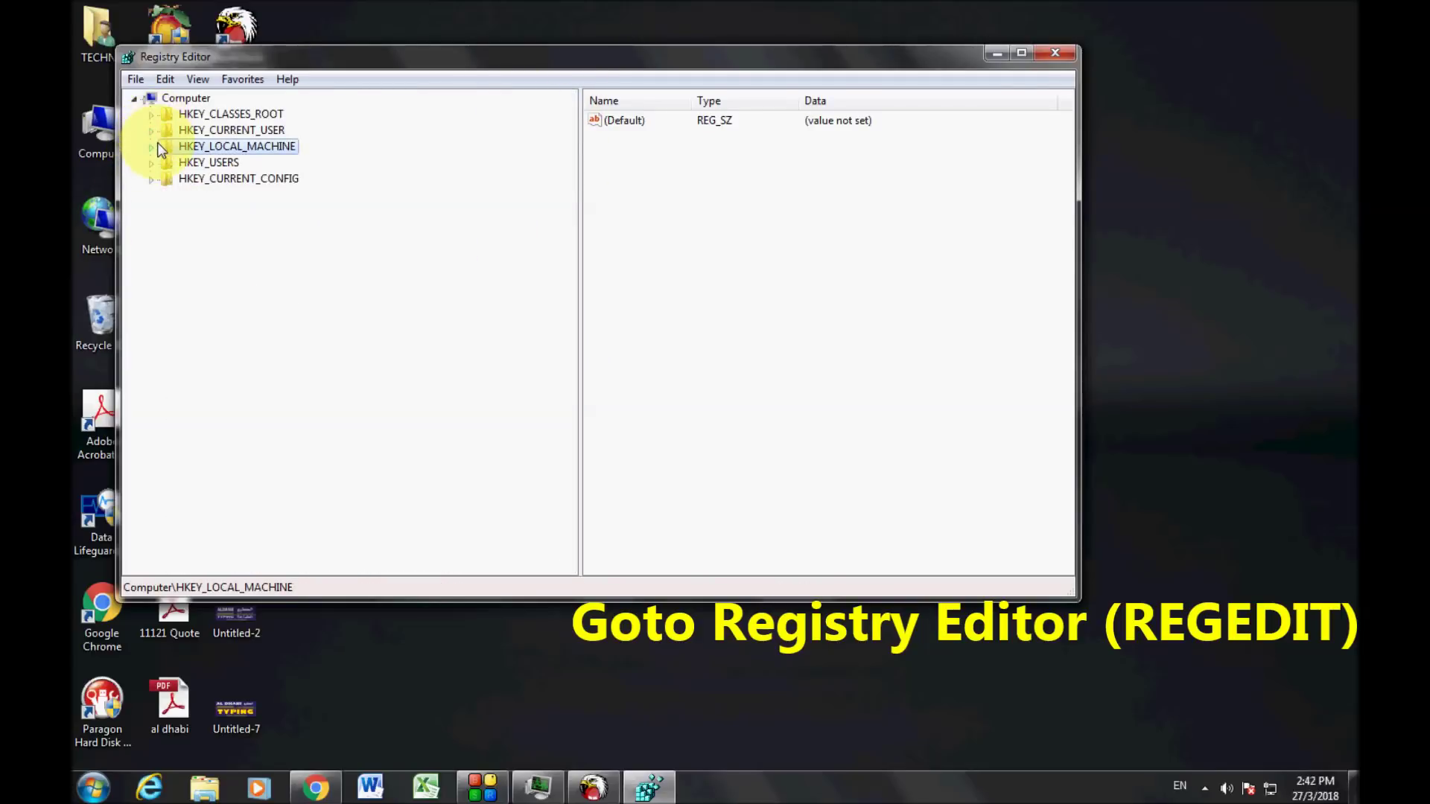
{"action": "double_click", "coordinate": [168, 149]}
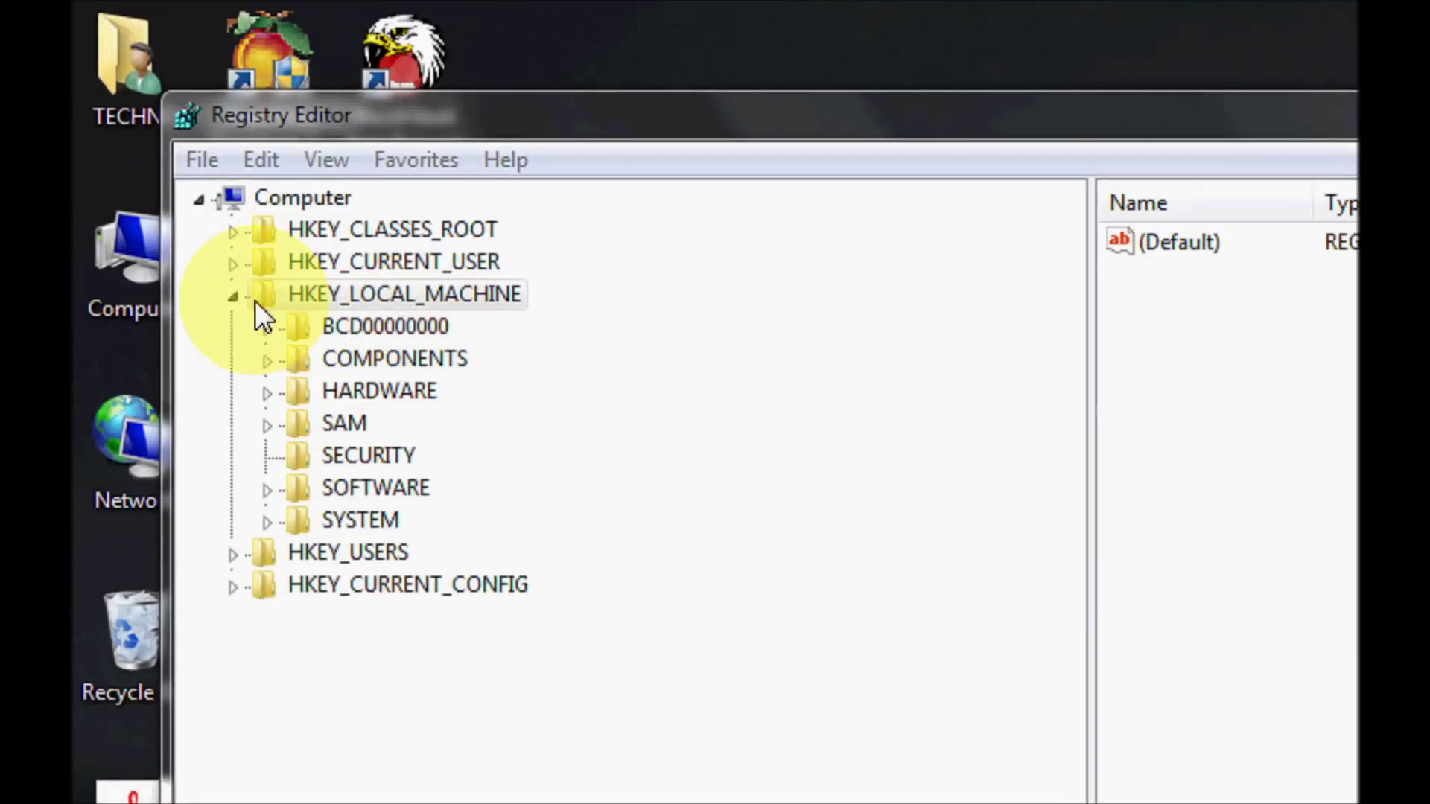
{"action": "left_click", "coordinate": [233, 296]}
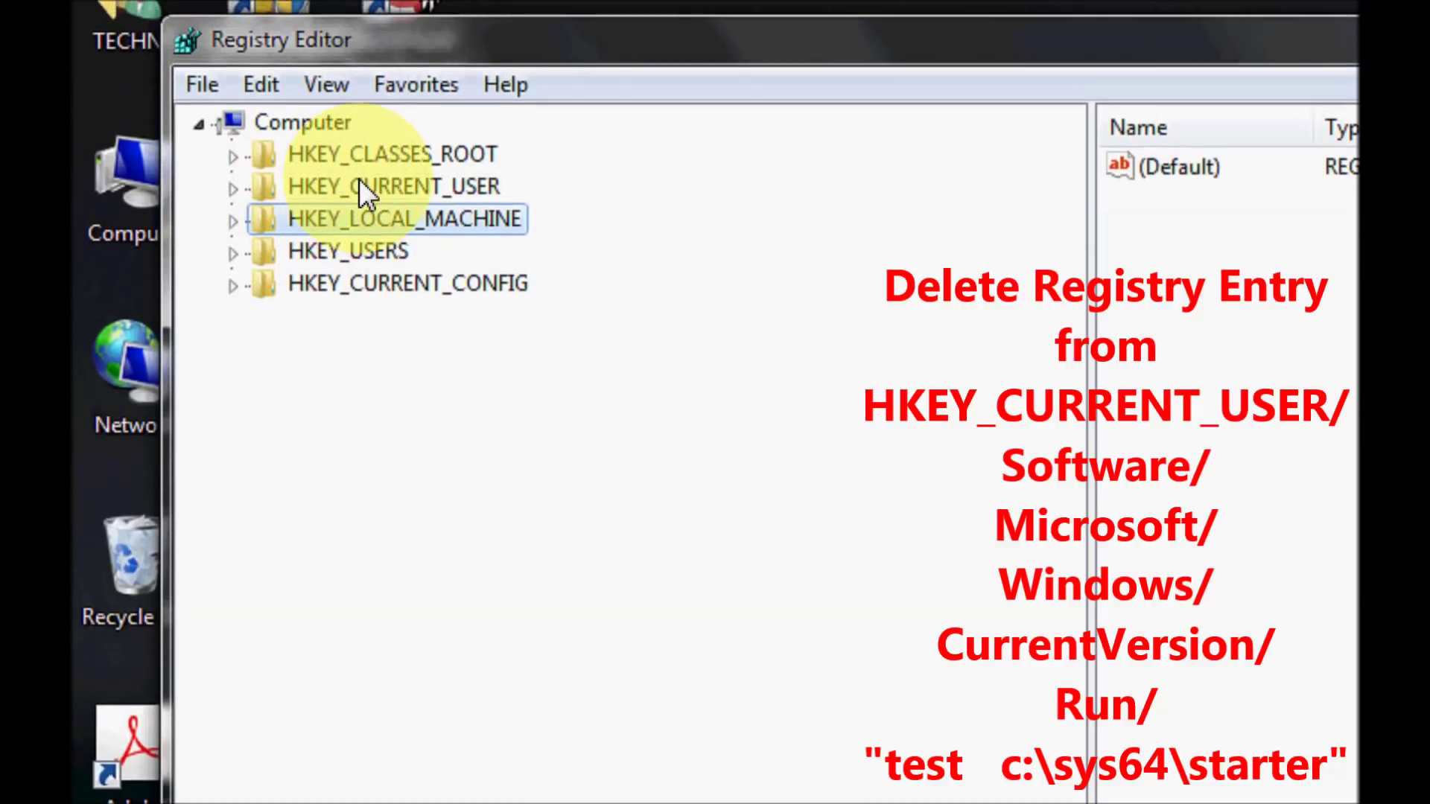
- Expand HKEY_CURRENT_USER, its Software key and the Microsoft key in the registry tree
{"action": "left_click", "coordinate": [391, 189]}
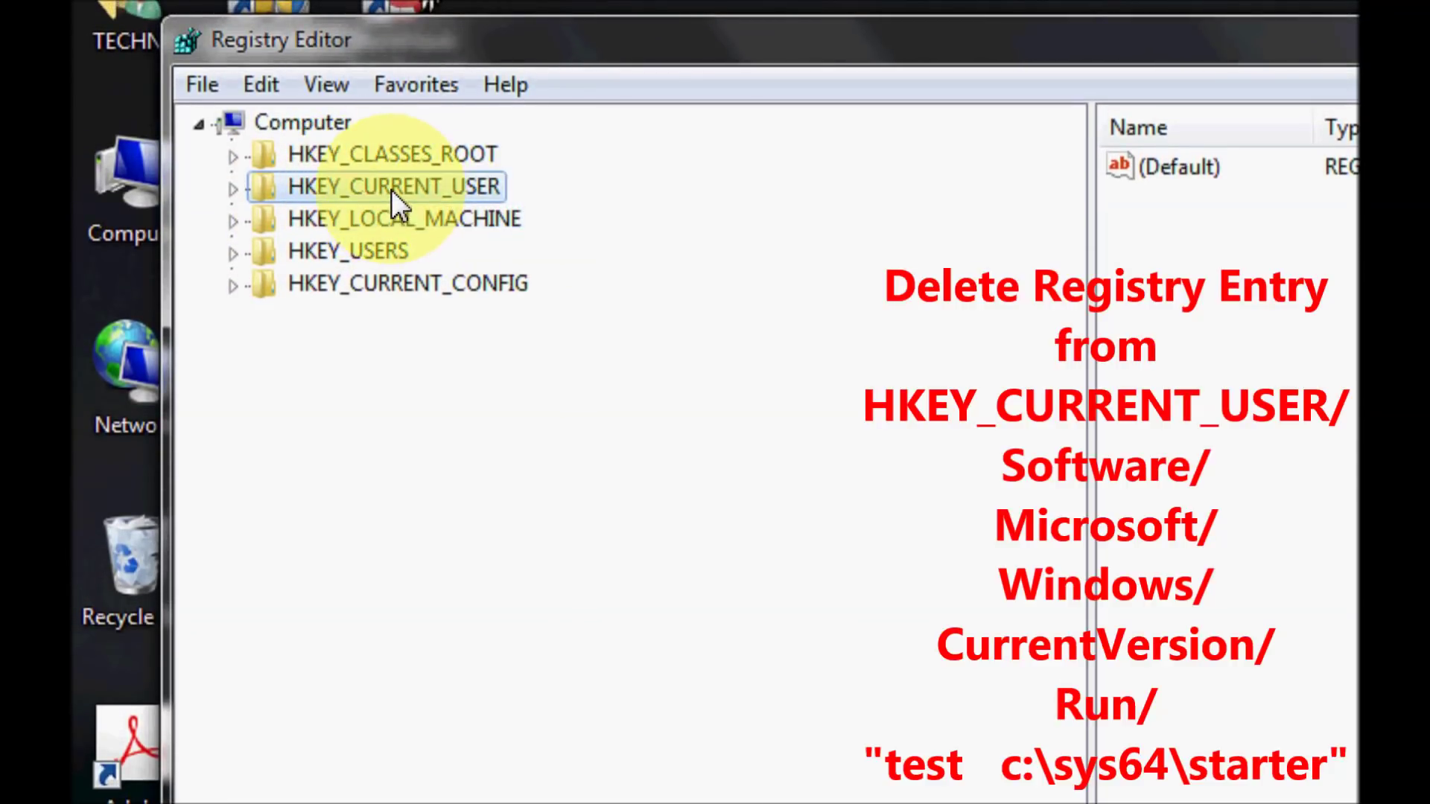
{"action": "left_click", "coordinate": [233, 190]}
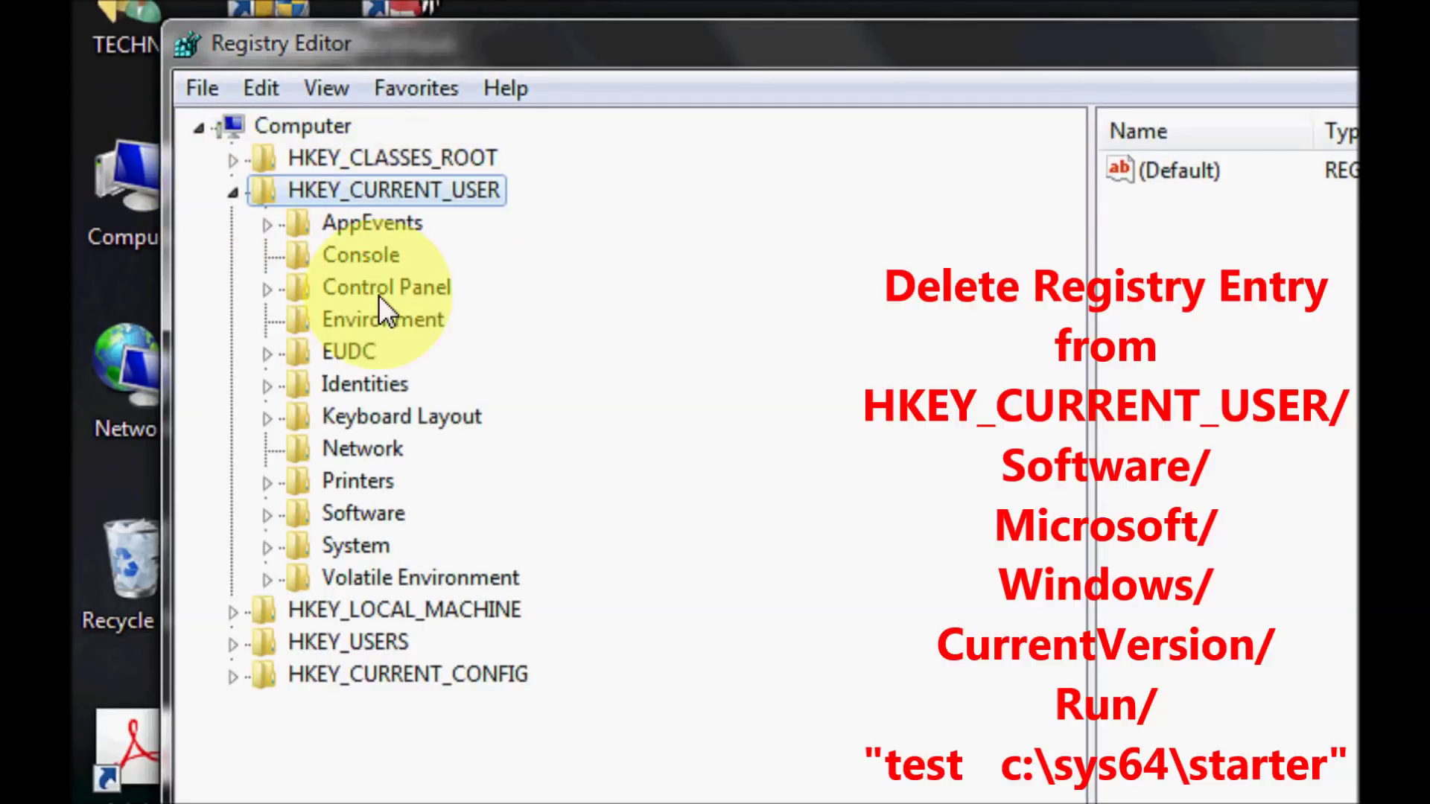
{"action": "left_click", "coordinate": [267, 515]}
{"action": "scroll", "coordinate": [347, 253], "scroll_direction": "up", "scroll_amount": 1}
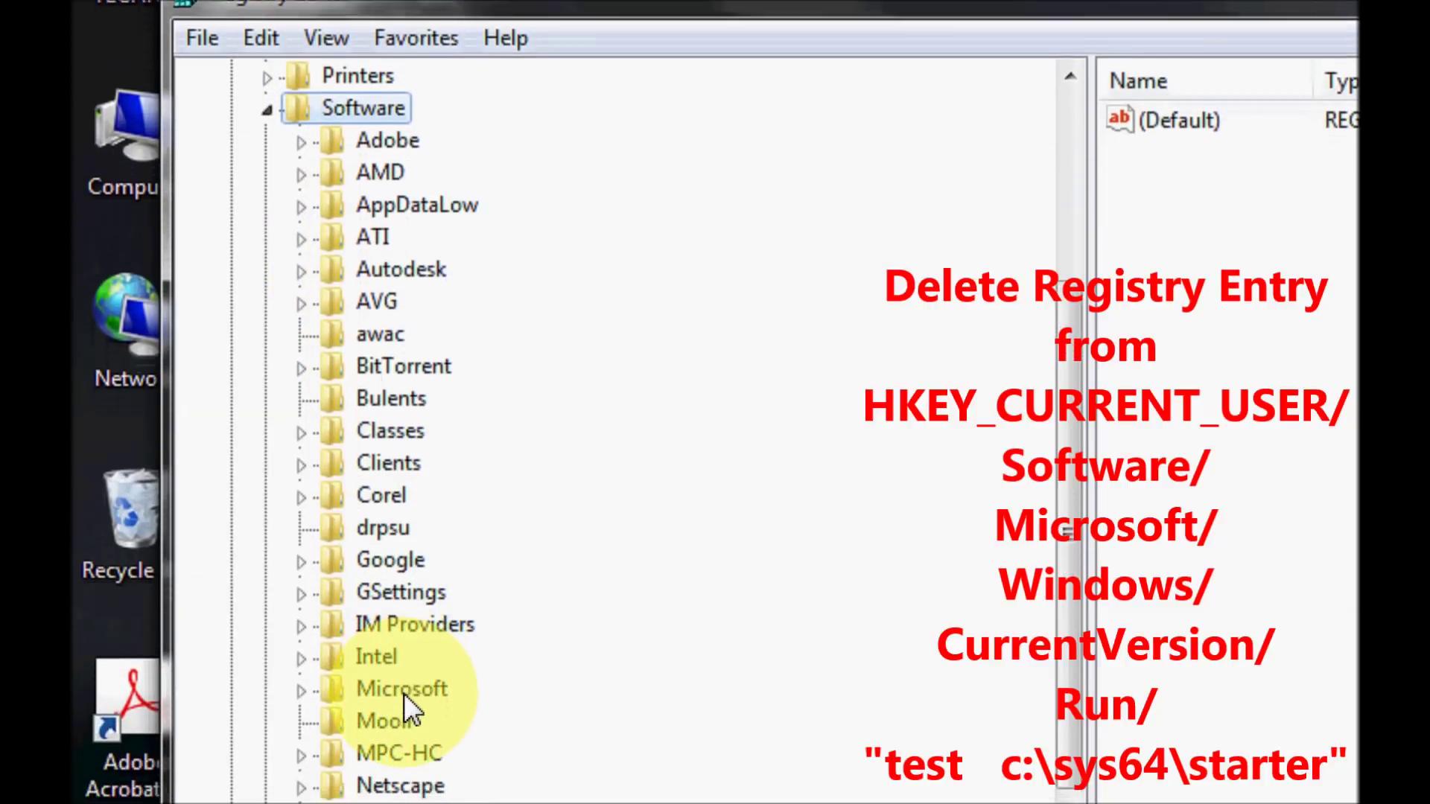
{"action": "left_click", "coordinate": [406, 732]}
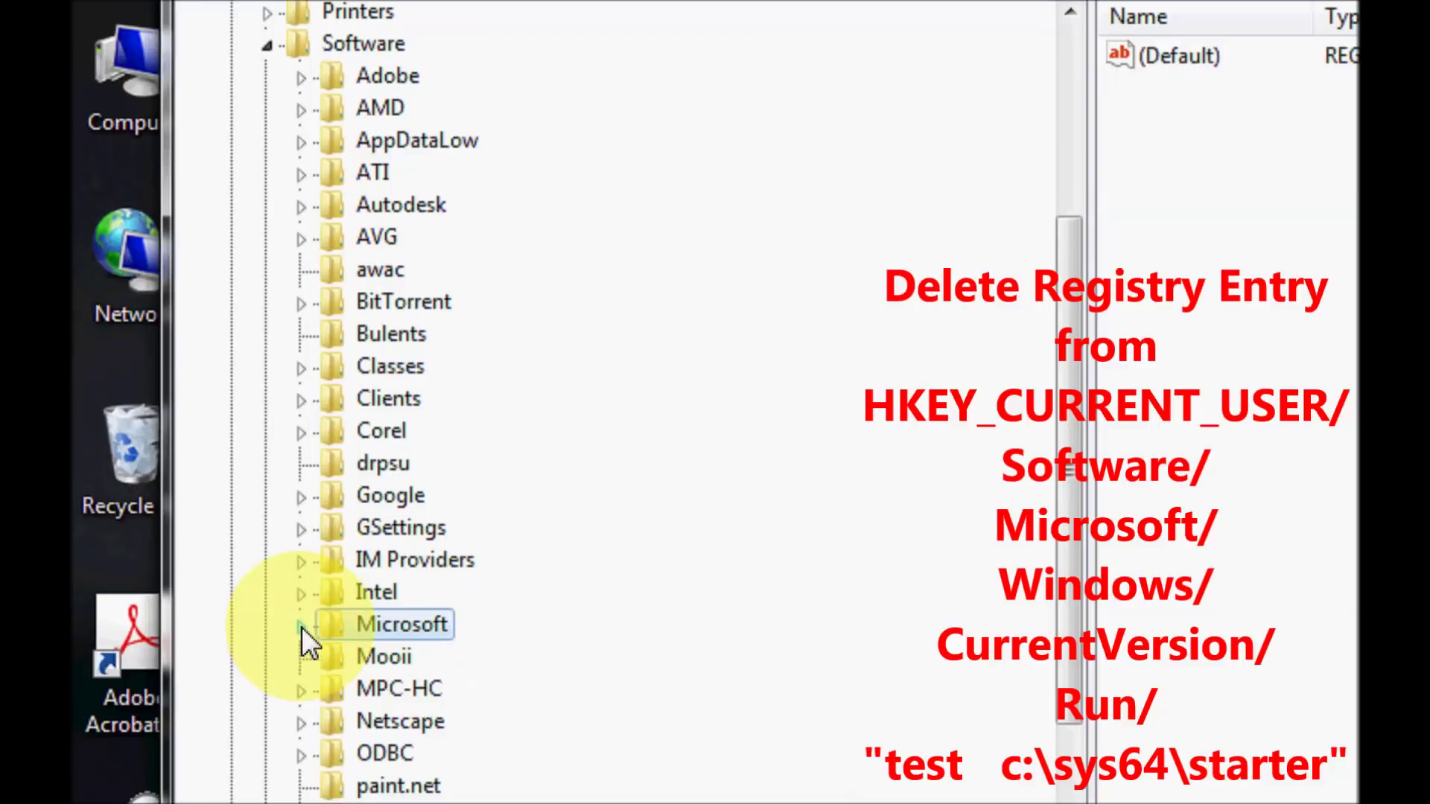
{"action": "left_click", "coordinate": [301, 629]}
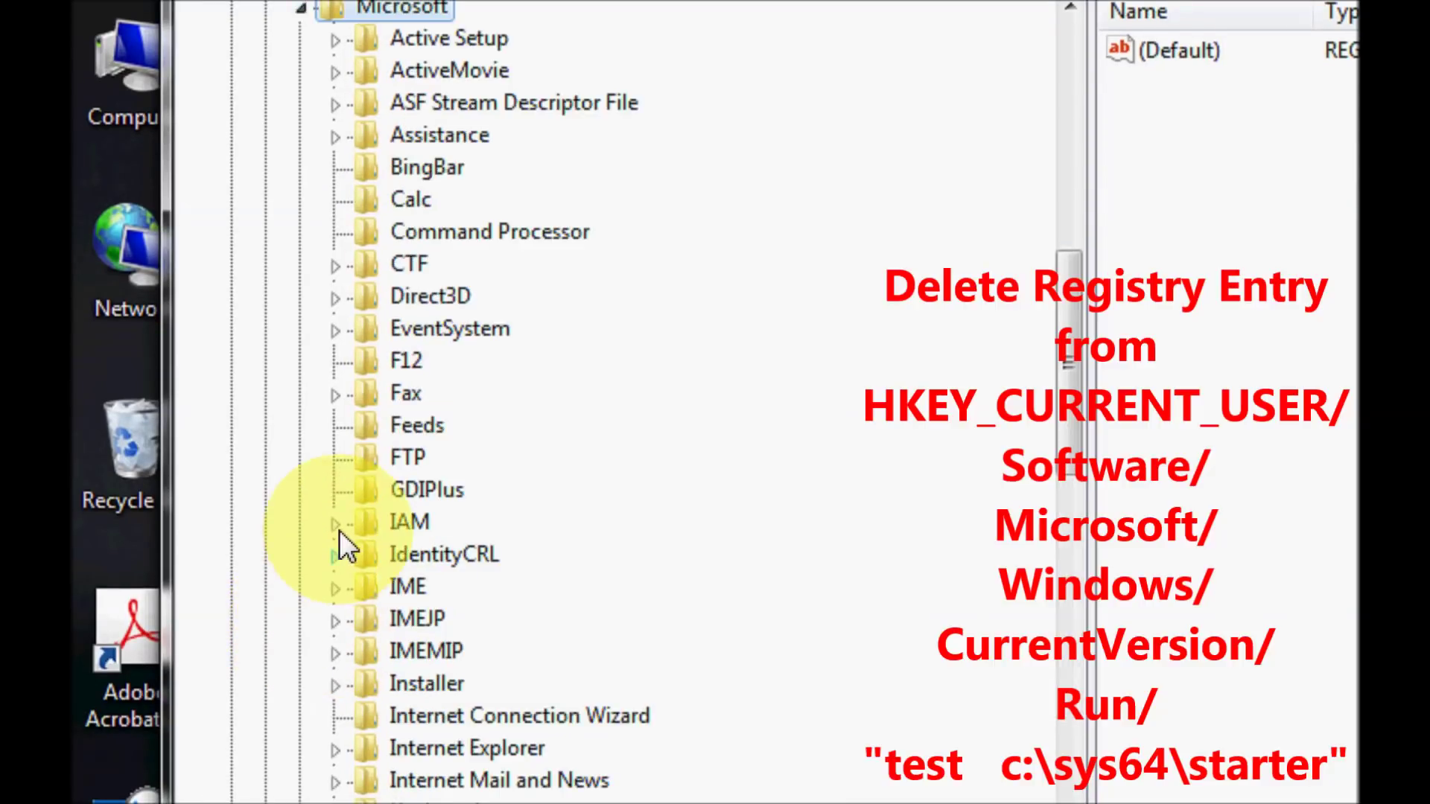
- Expand the Windows key under Microsoft and its CurrentVersion subkey
{"action": "scroll", "coordinate": [379, 223], "scroll_direction": "down", "scroll_amount": 6}
{"action": "scroll", "coordinate": [382, 237], "scroll_direction": "down", "scroll_amount": 8}
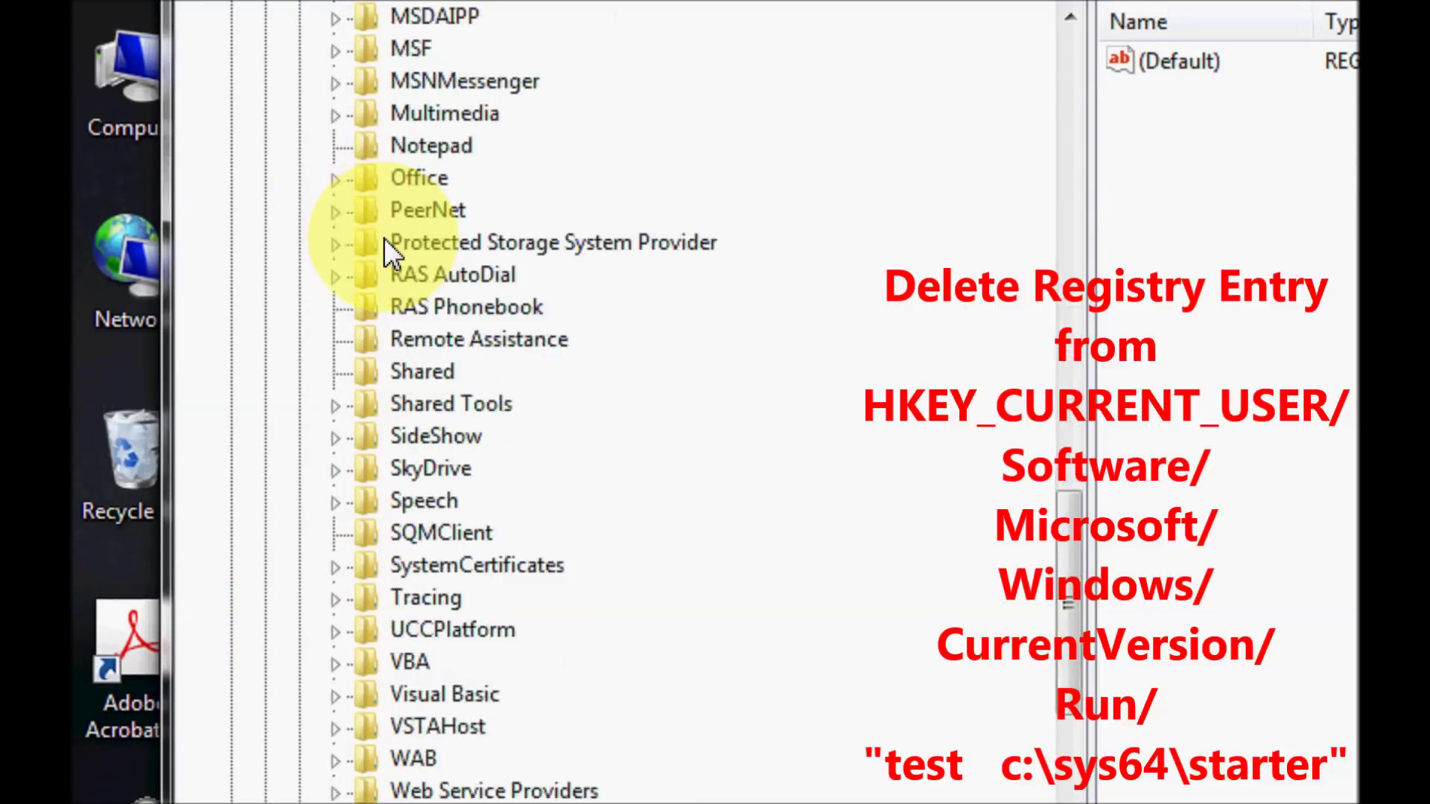
{"action": "left_click", "coordinate": [422, 470]}
{"action": "left_click", "coordinate": [335, 471]}
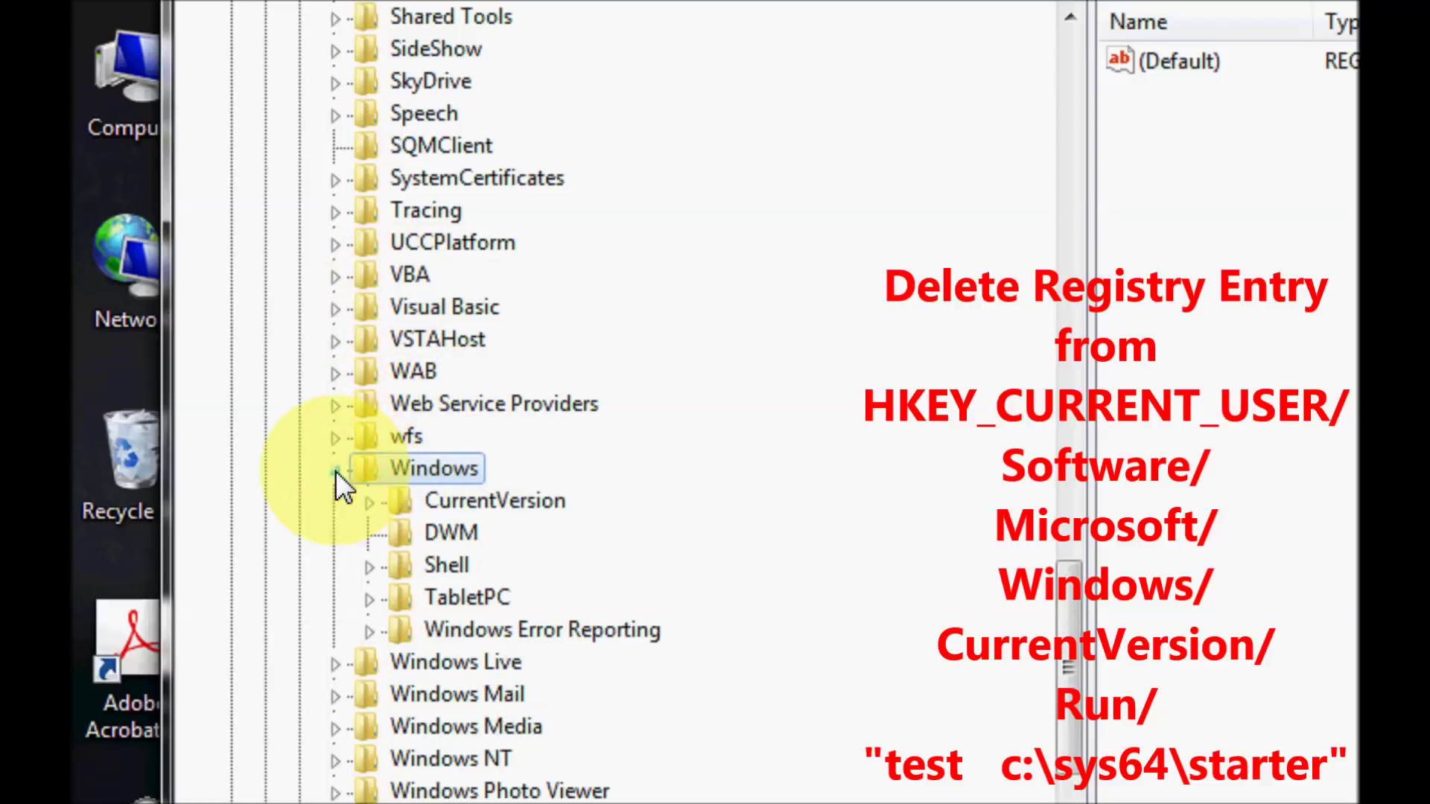
{"action": "left_click", "coordinate": [531, 502]}
{"action": "left_click", "coordinate": [368, 503]}
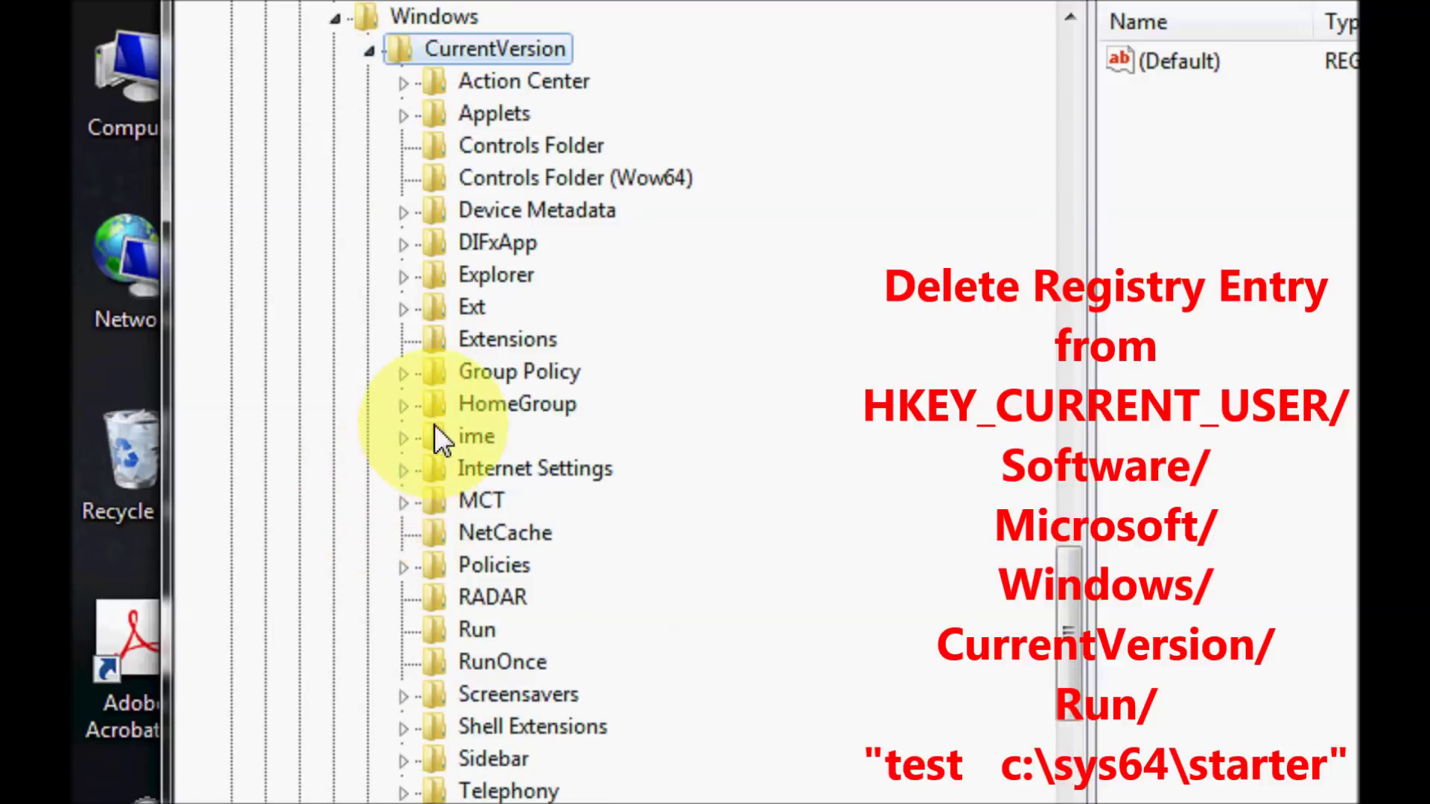
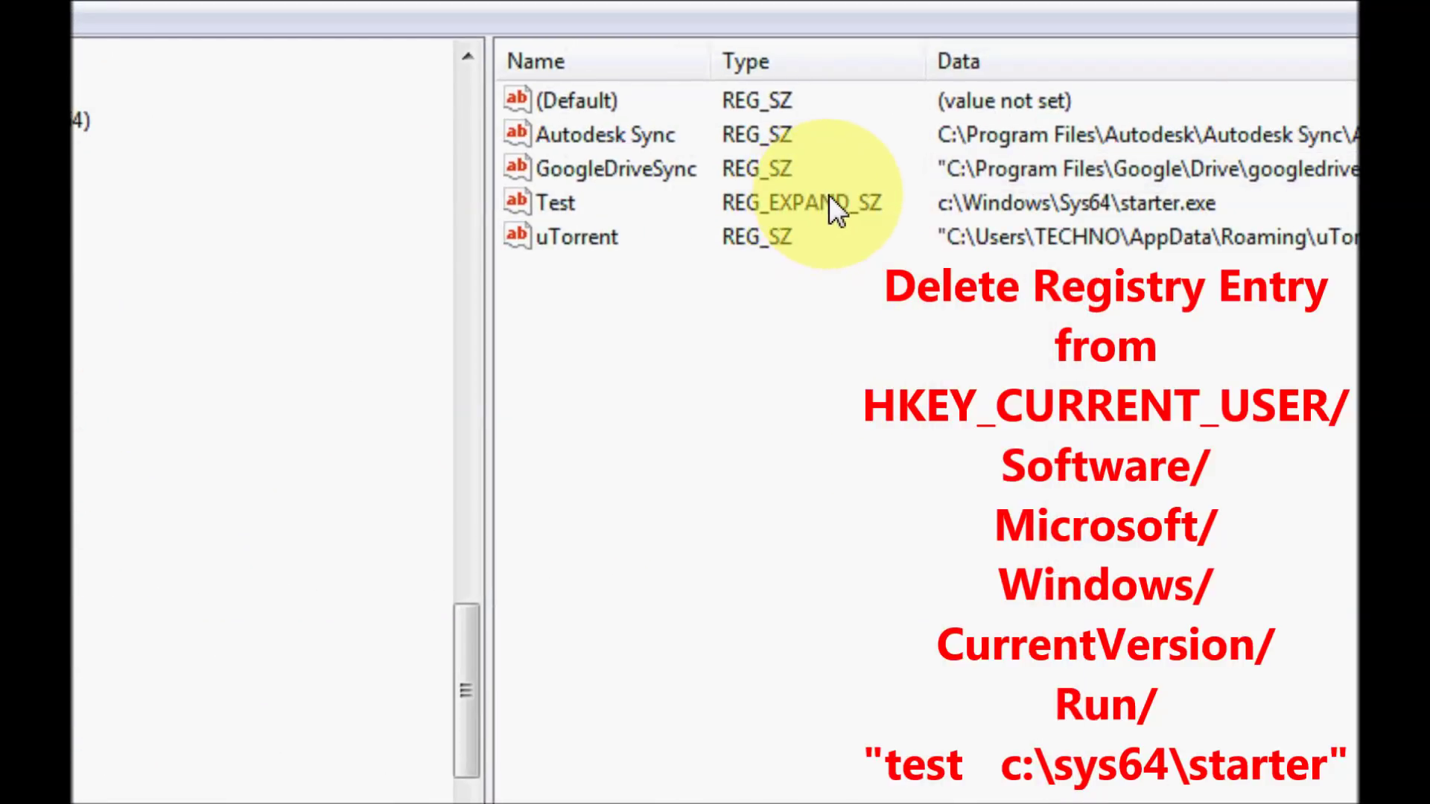
- Delete the Test value pointing to c:\Windows\Sys64\starter.exe from the Run key and confirm the deletion
{"action": "left_click", "coordinate": [550, 207]}
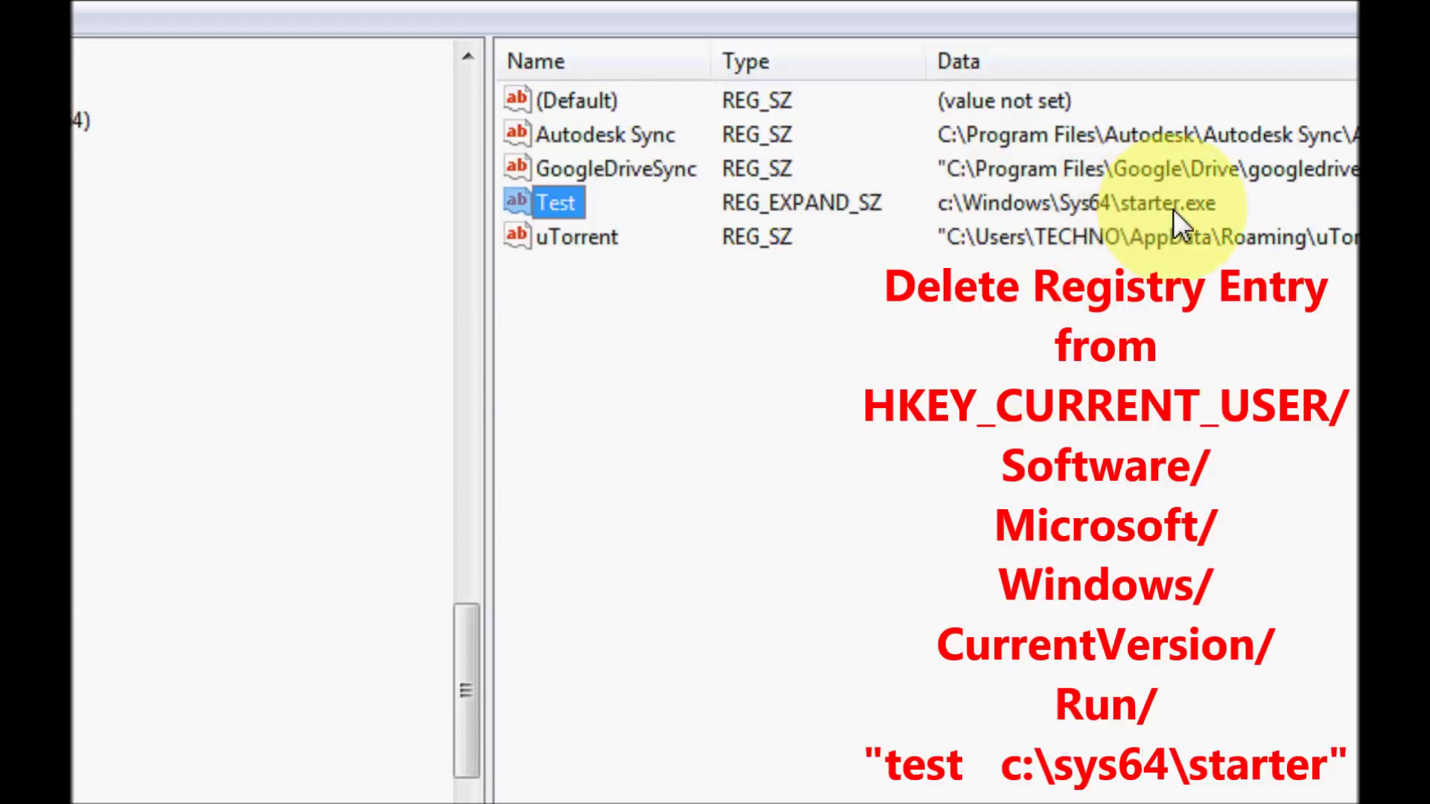
{"action": "left_click", "coordinate": [1191, 206]}
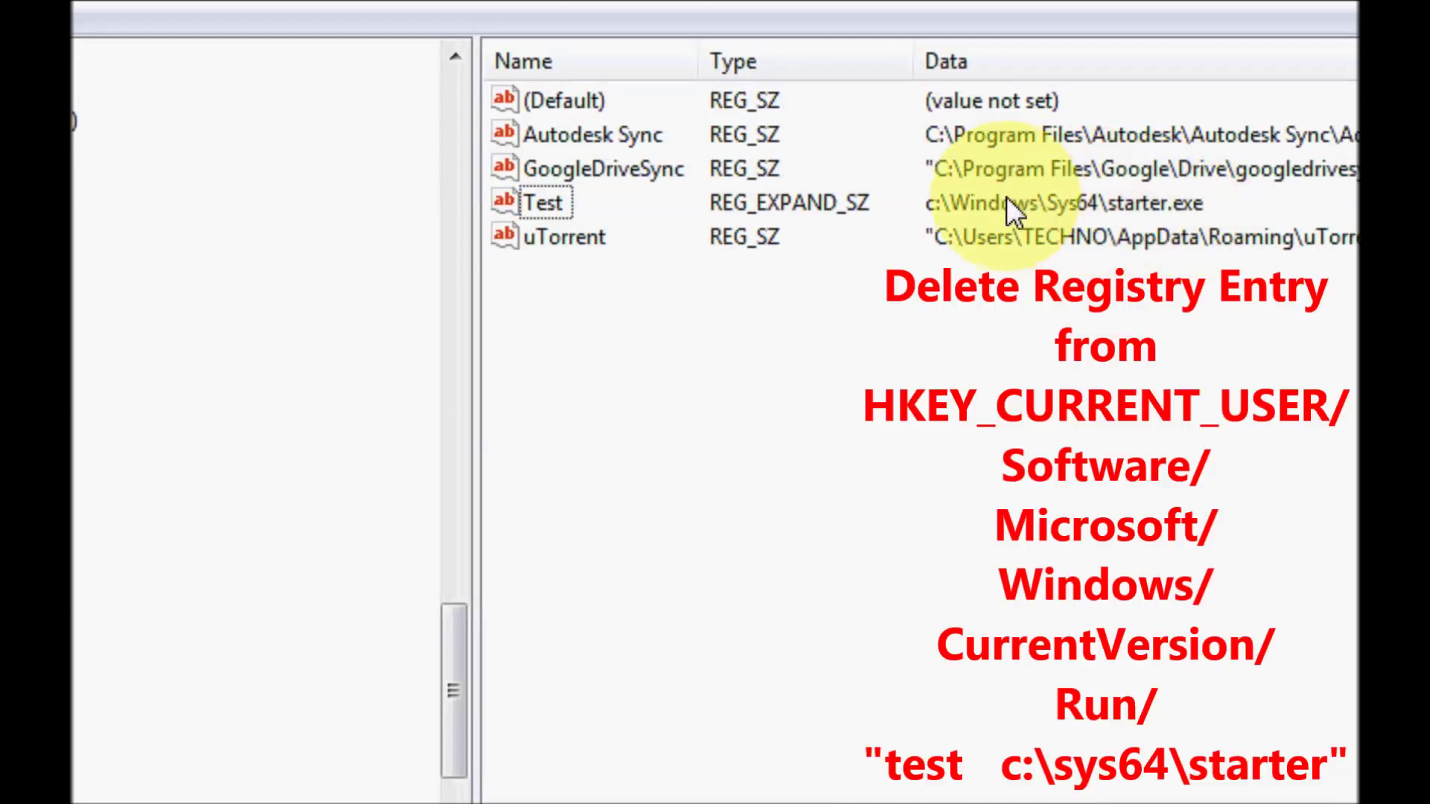
{"action": "left_click", "coordinate": [549, 204]}
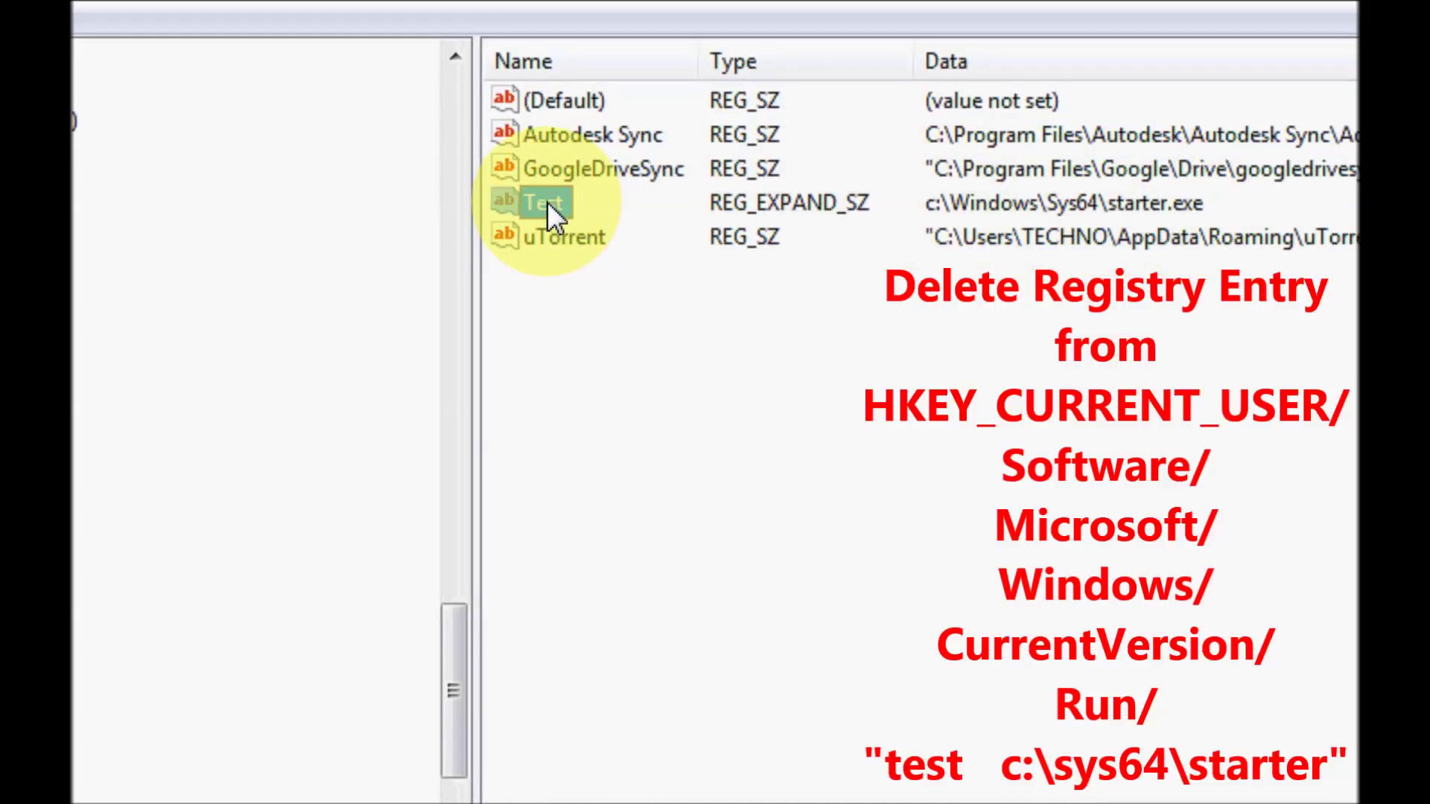
{"action": "right_click", "coordinate": [548, 202]}
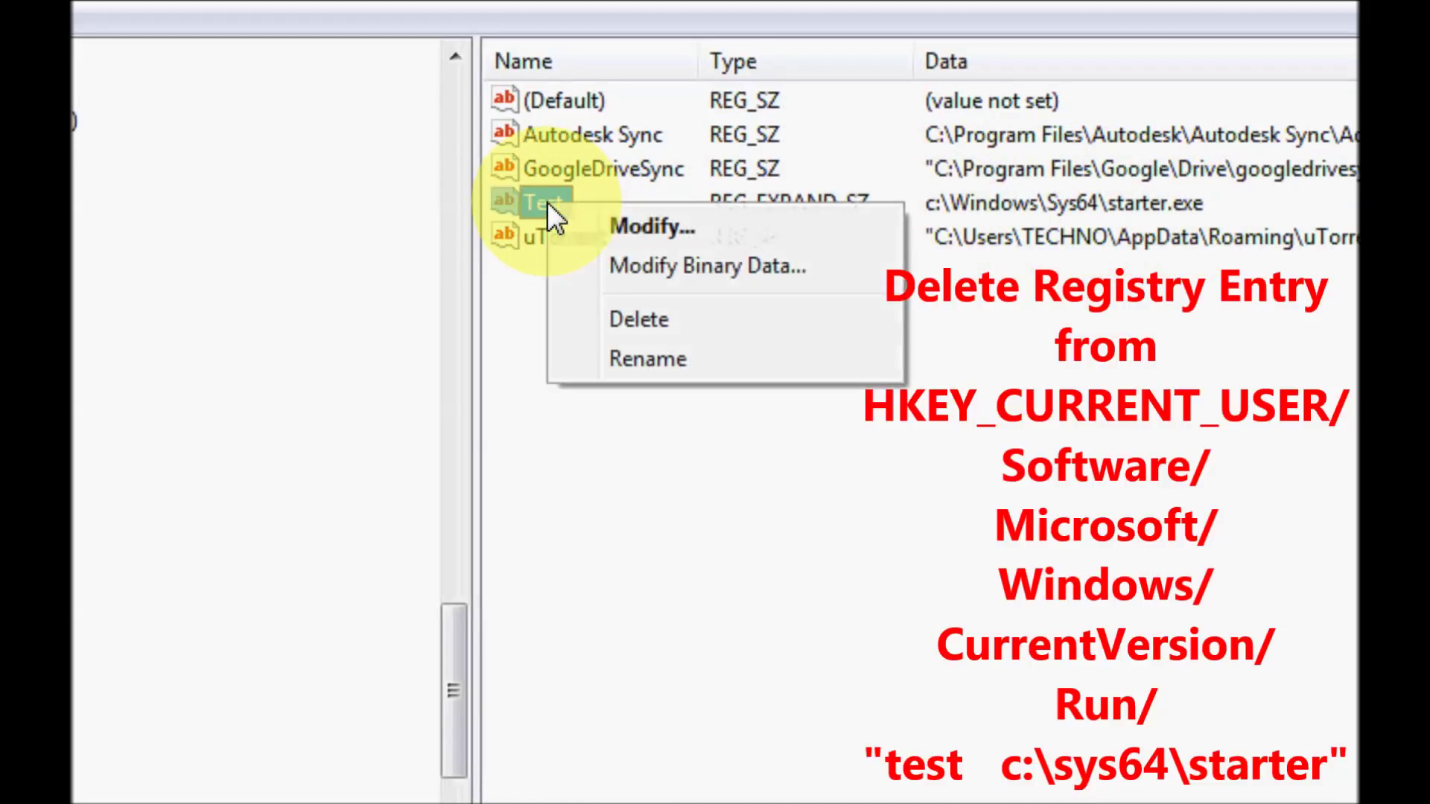
{"action": "left_click", "coordinate": [679, 324]}
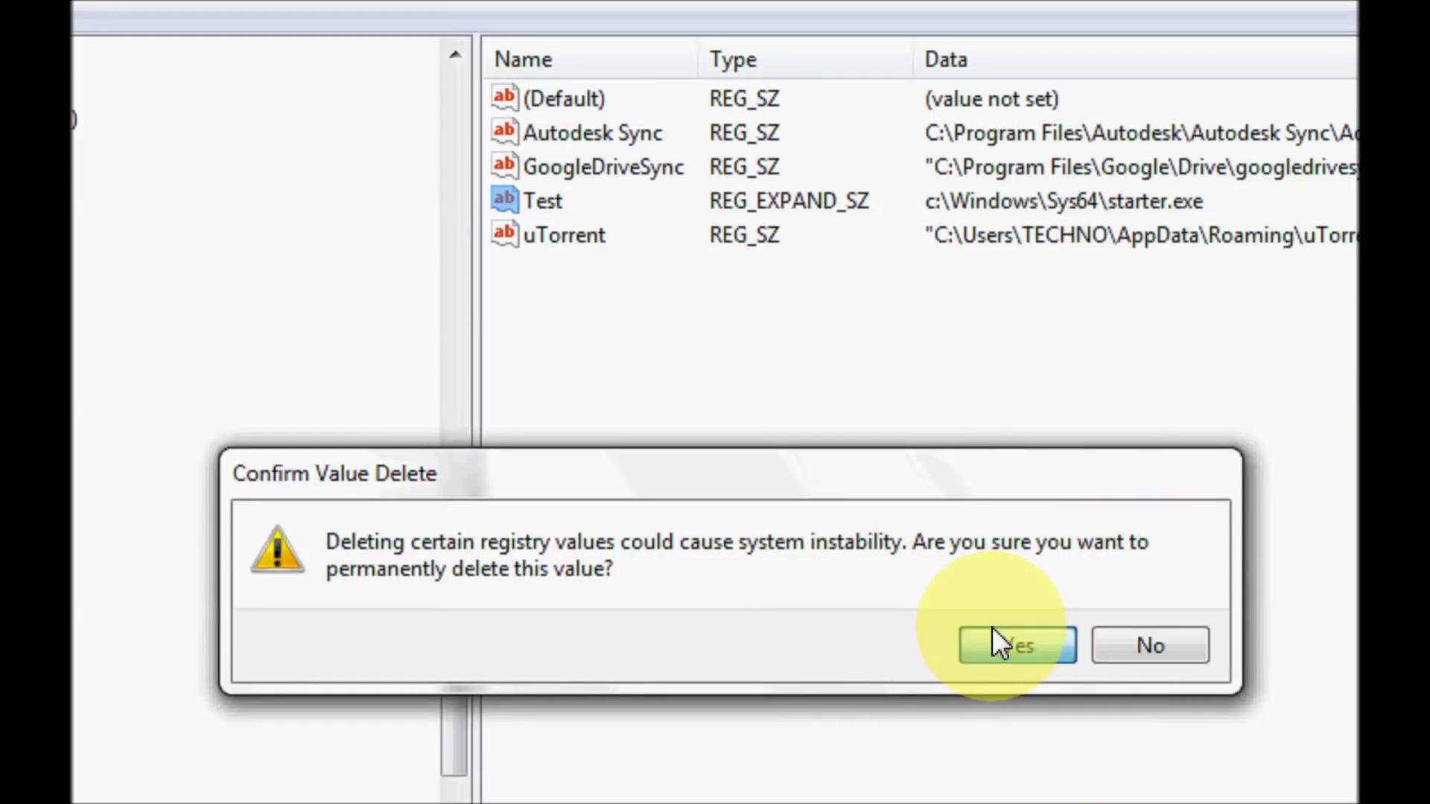
{"action": "left_click", "coordinate": [992, 627]}
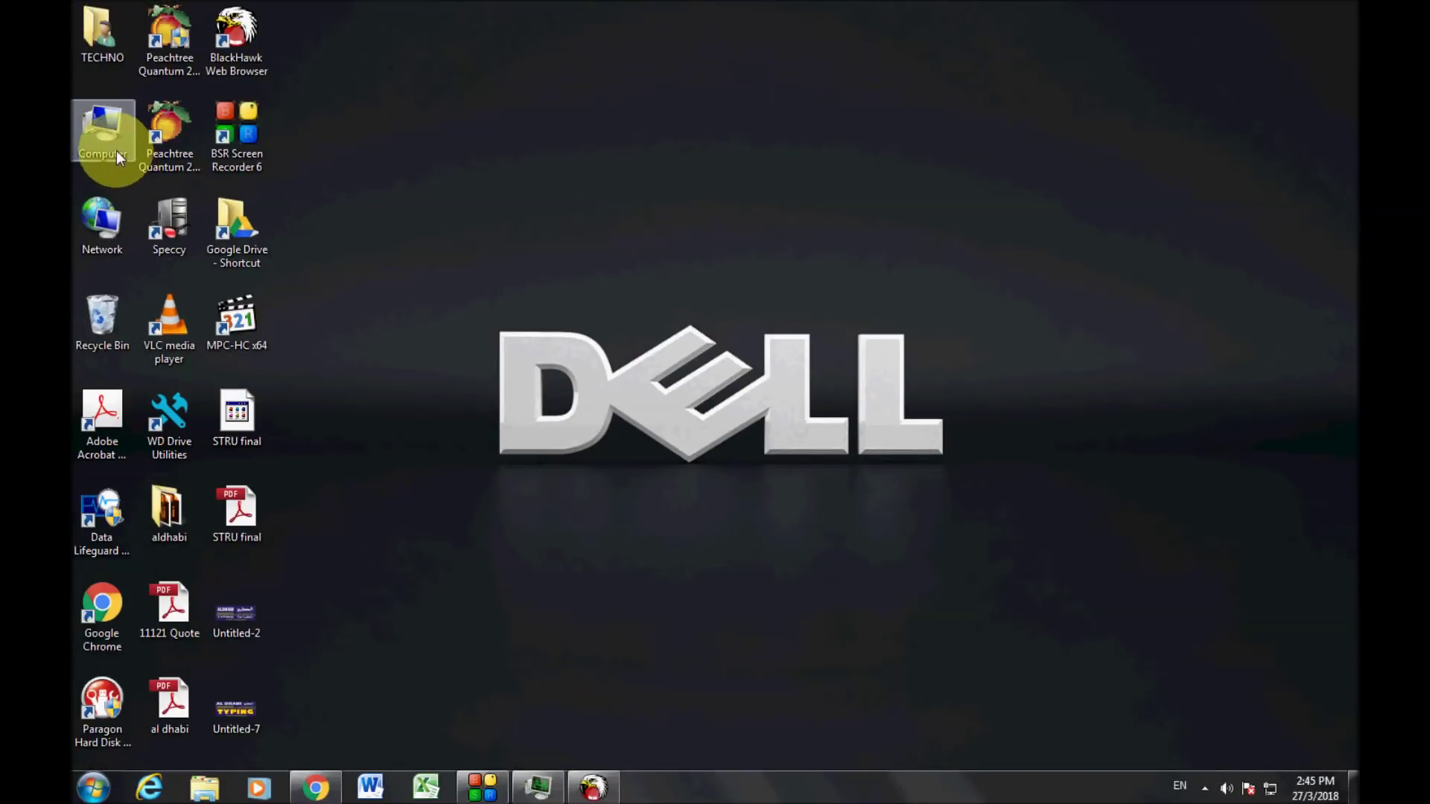
- Open the Windows folder on Local Disk (C:) from Computer
{"action": "left_click", "coordinate": [108, 124]}
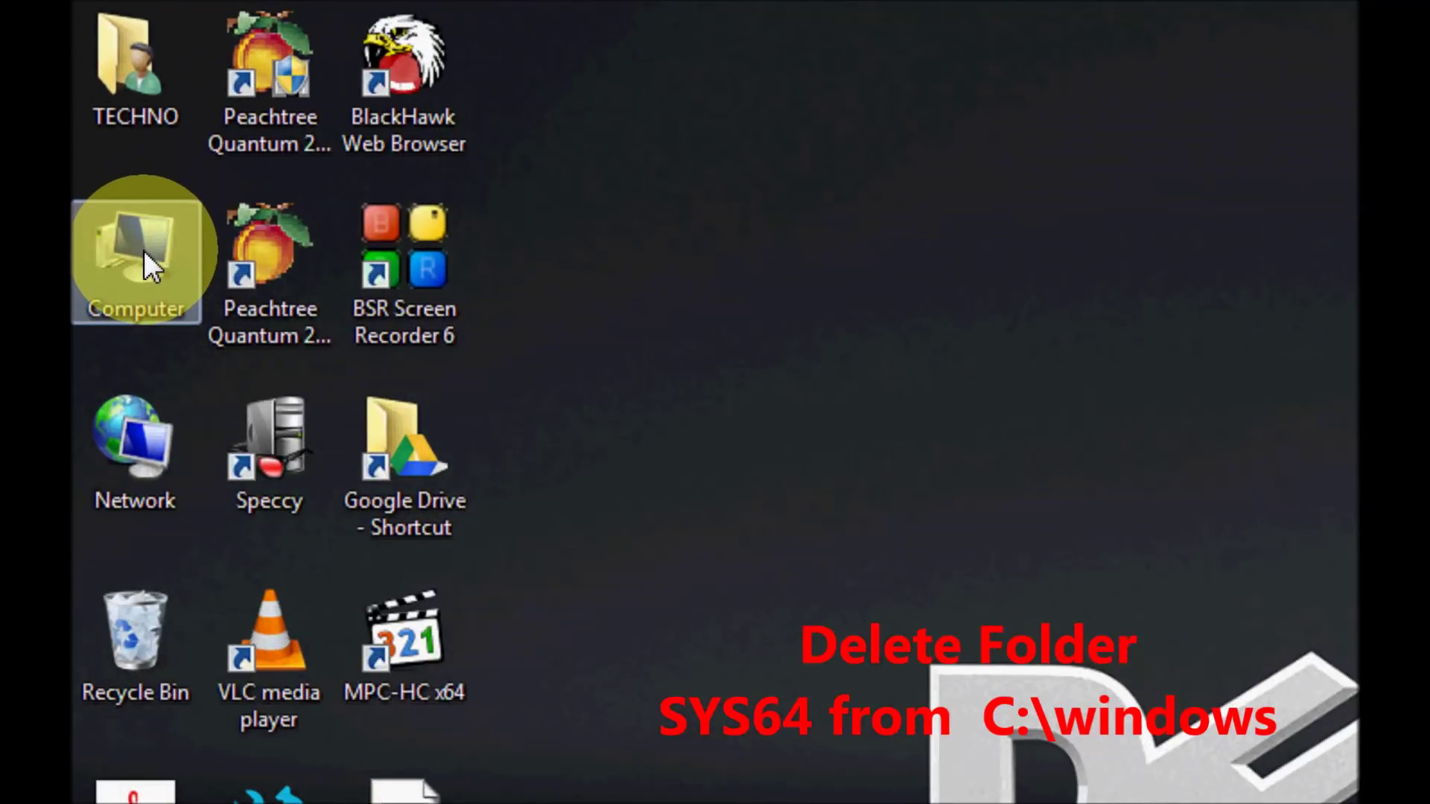
{"action": "double_click", "coordinate": [137, 243]}
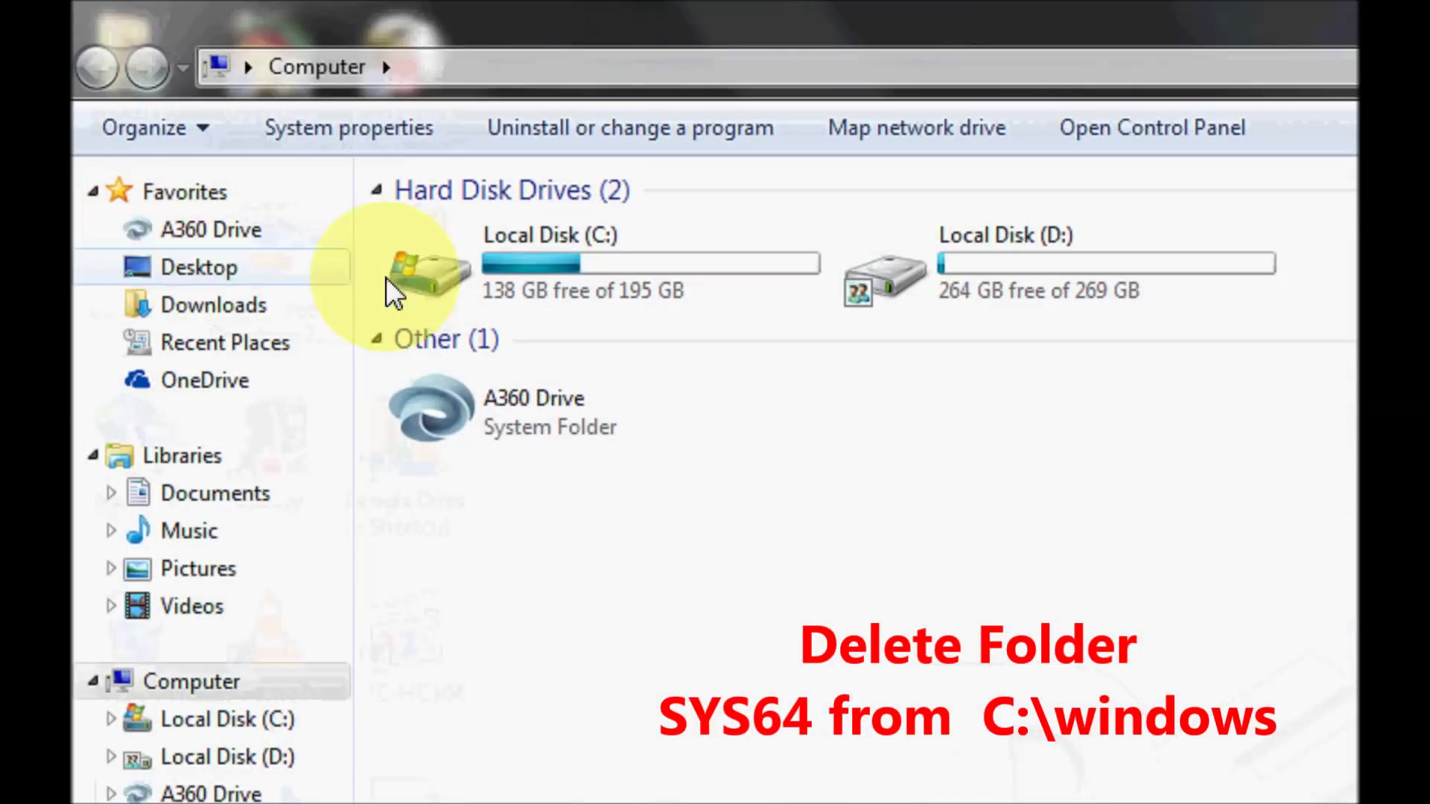
{"action": "left_click", "coordinate": [551, 261]}
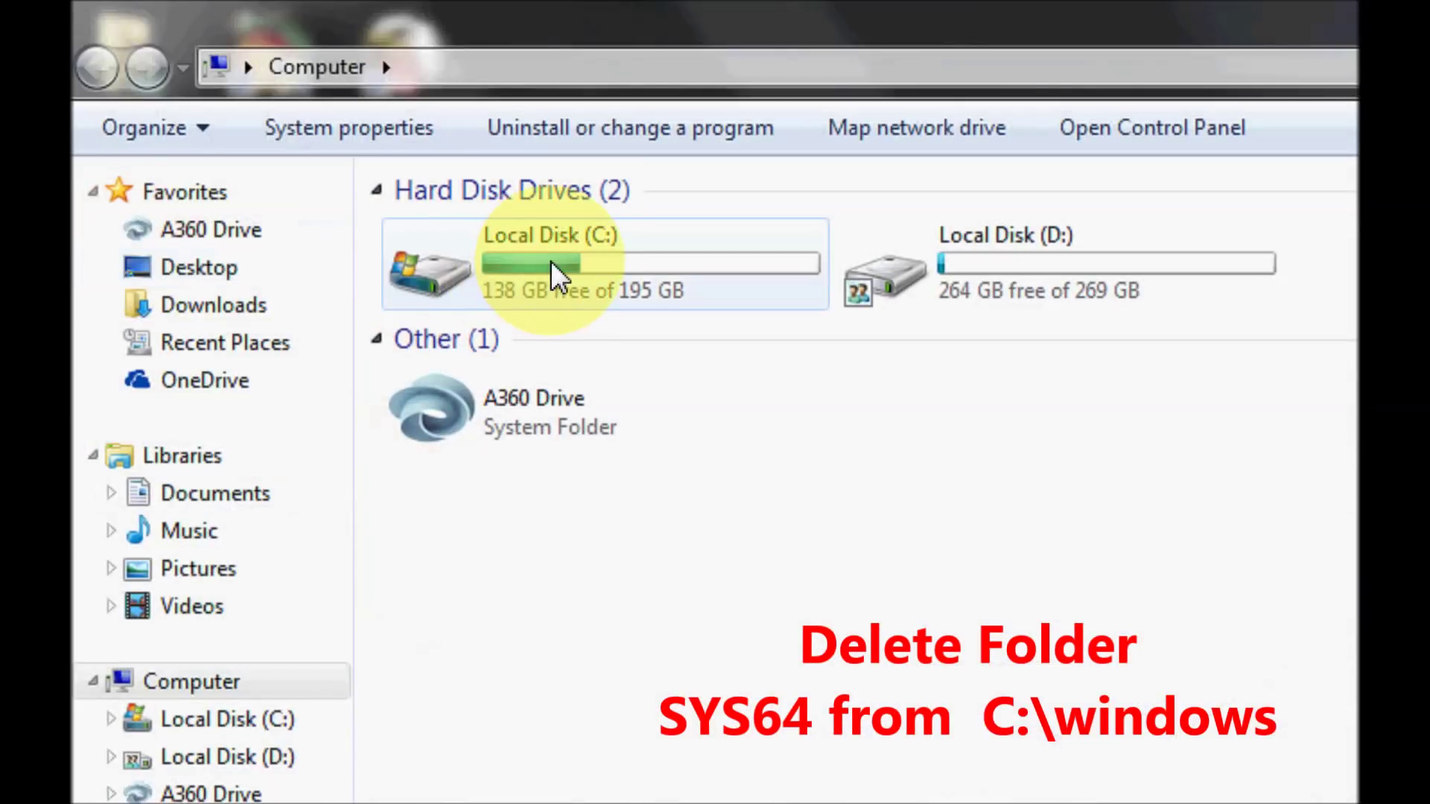
{"action": "double_click", "coordinate": [551, 261]}
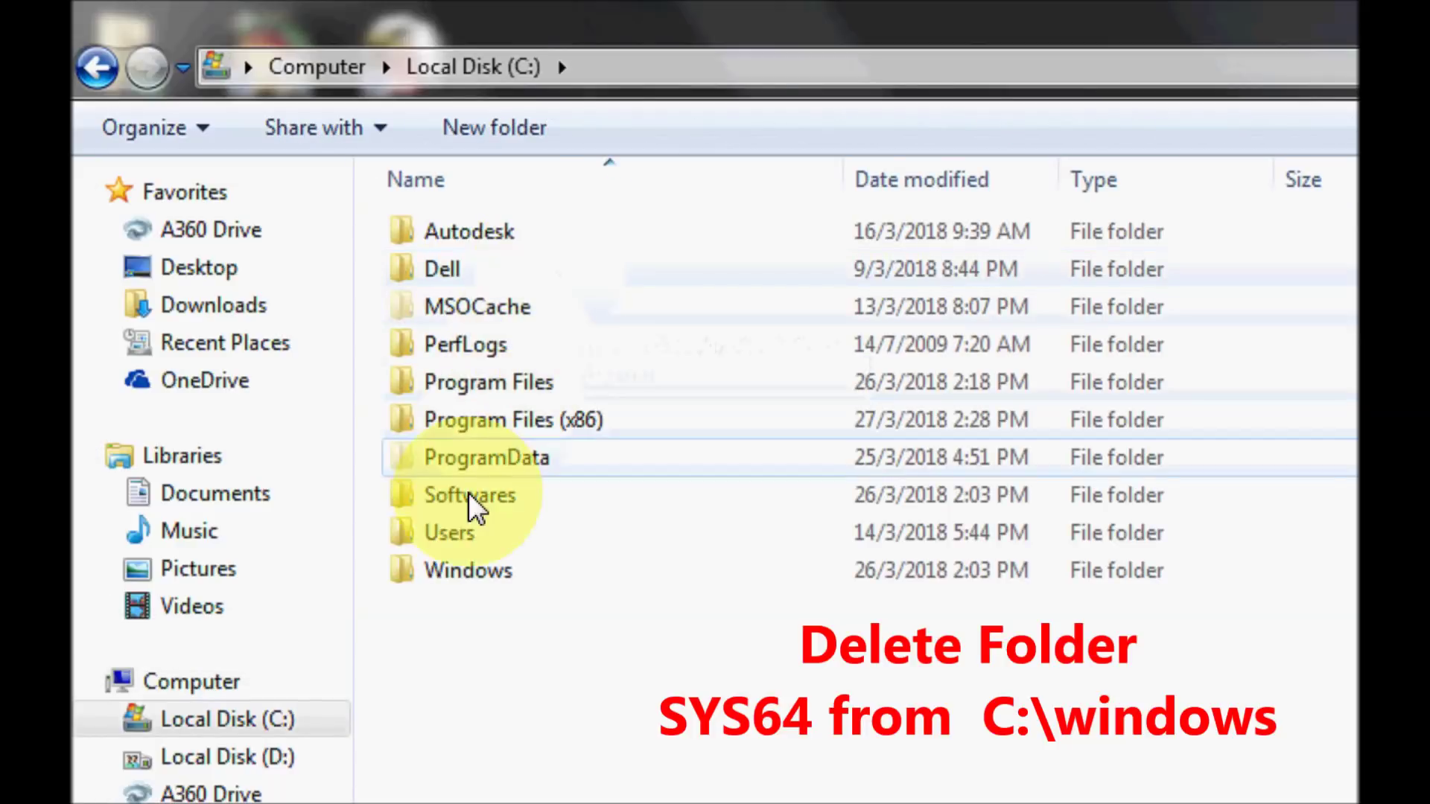
{"action": "left_click", "coordinate": [479, 567]}
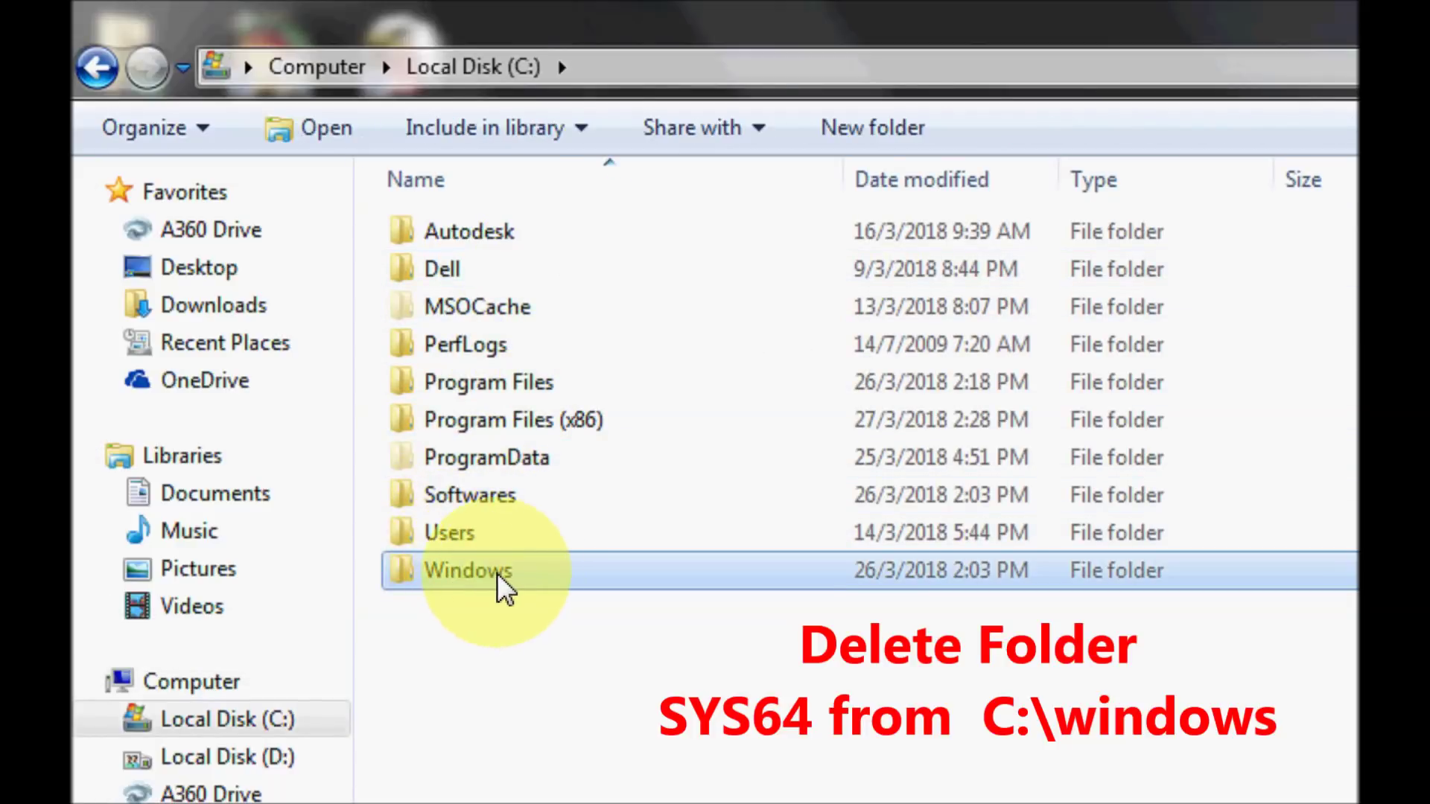
{"action": "double_click", "coordinate": [498, 569]}
- Delete the Sys64 folder from C:\Windows
{"action": "scroll", "coordinate": [536, 655], "scroll_direction": "down", "scroll_amount": 2}
{"action": "scroll", "coordinate": [538, 627], "scroll_direction": "down", "scroll_amount": 8}
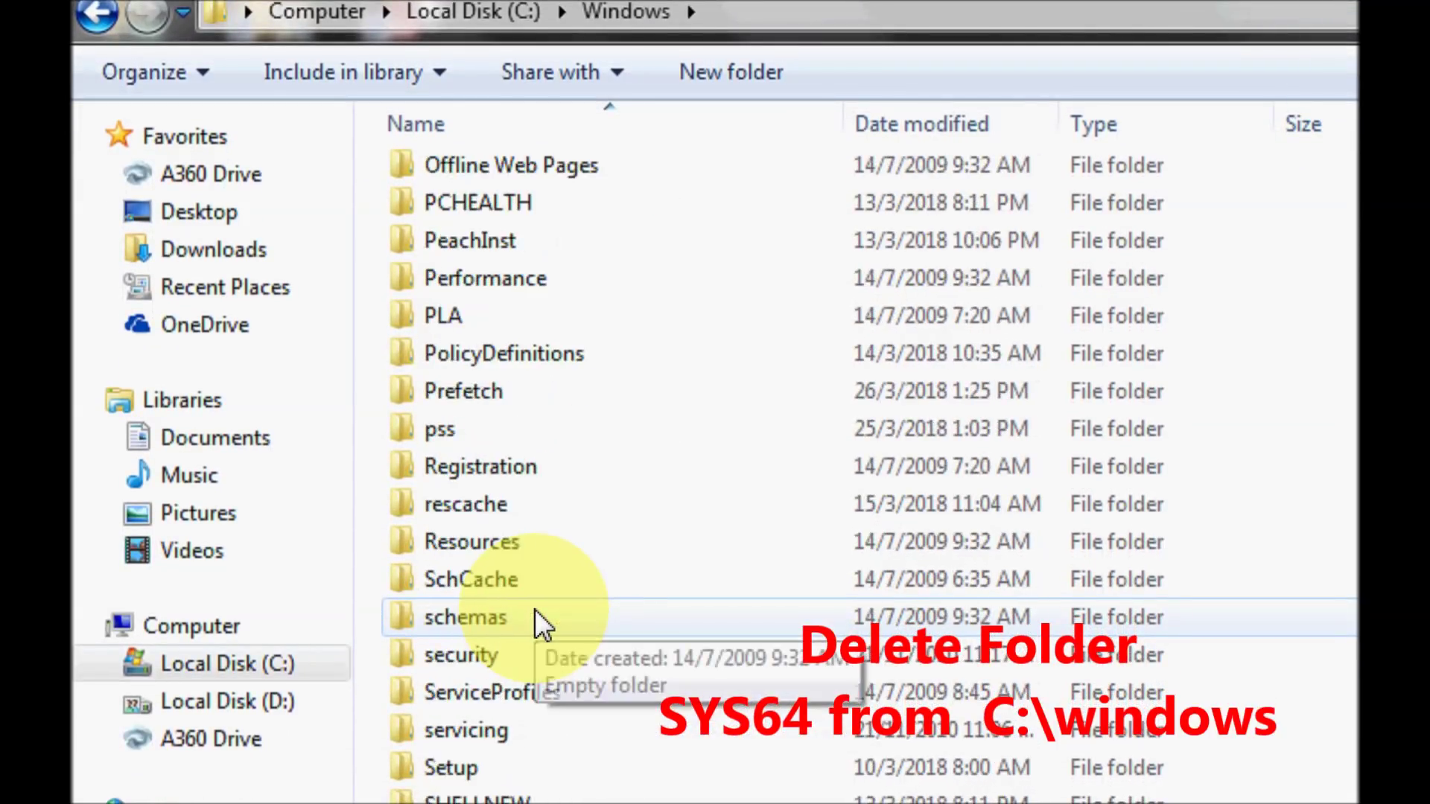
{"action": "scroll", "coordinate": [534, 611], "scroll_direction": "down", "scroll_amount": 4}
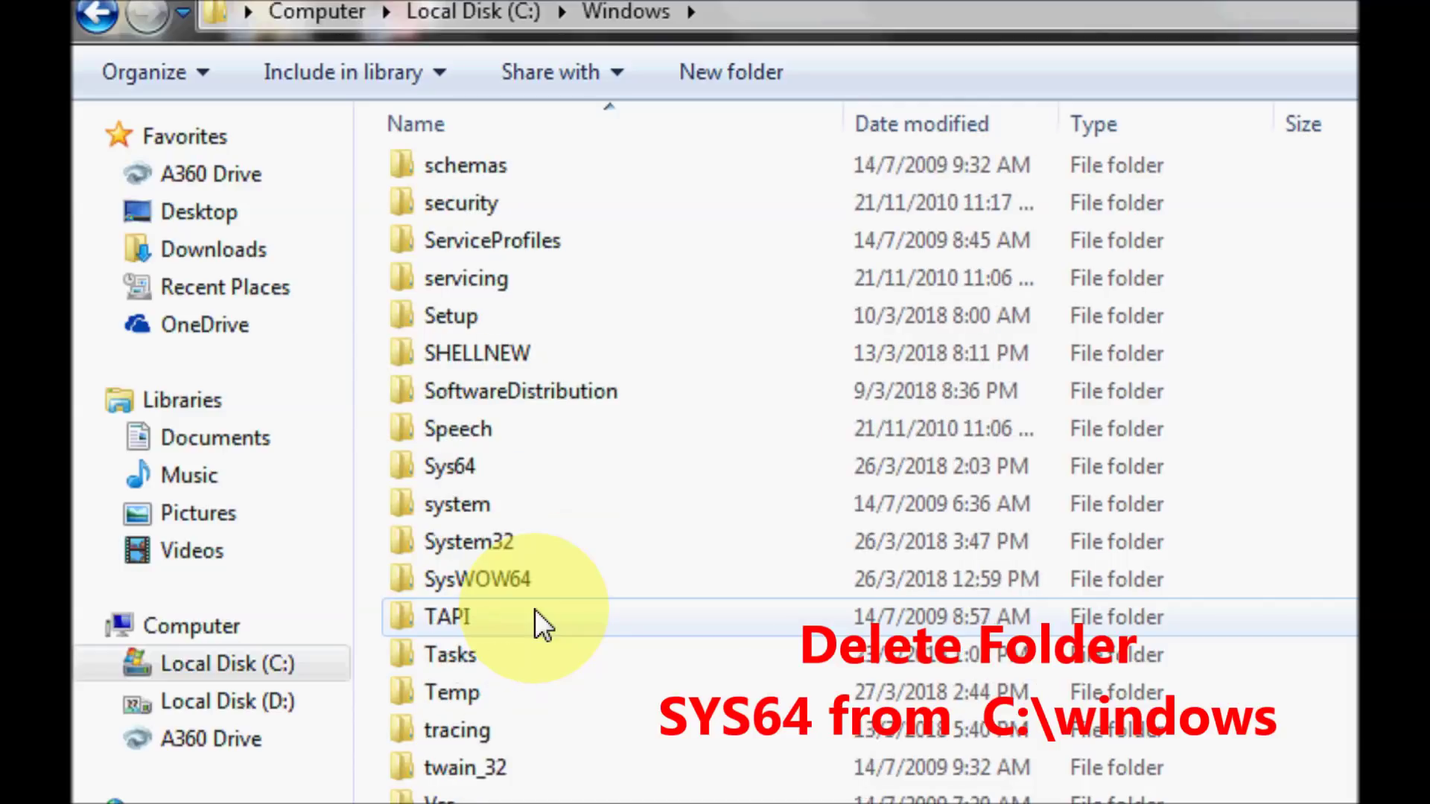
{"action": "left_click", "coordinate": [423, 478]}
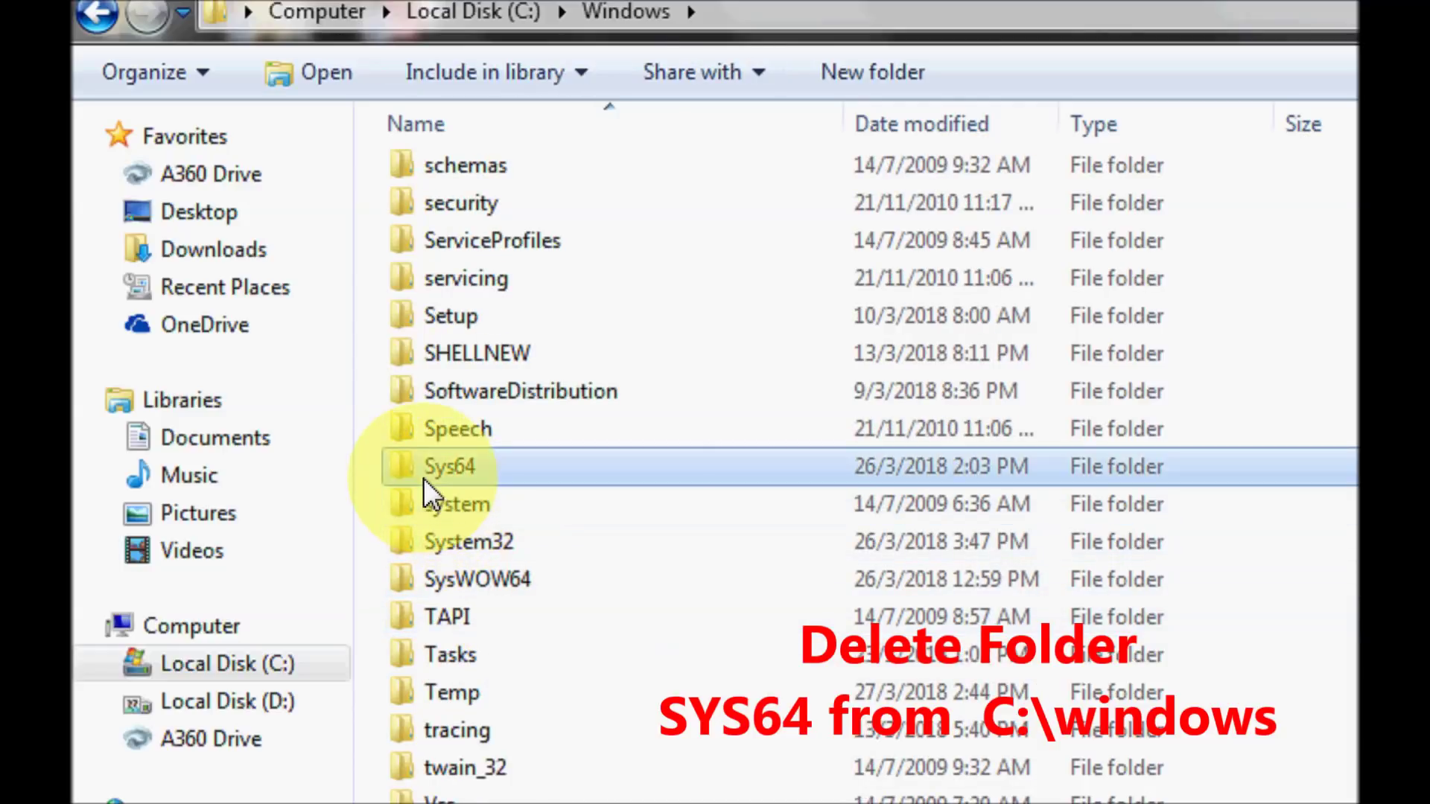
{"action": "right_click", "coordinate": [467, 475]}
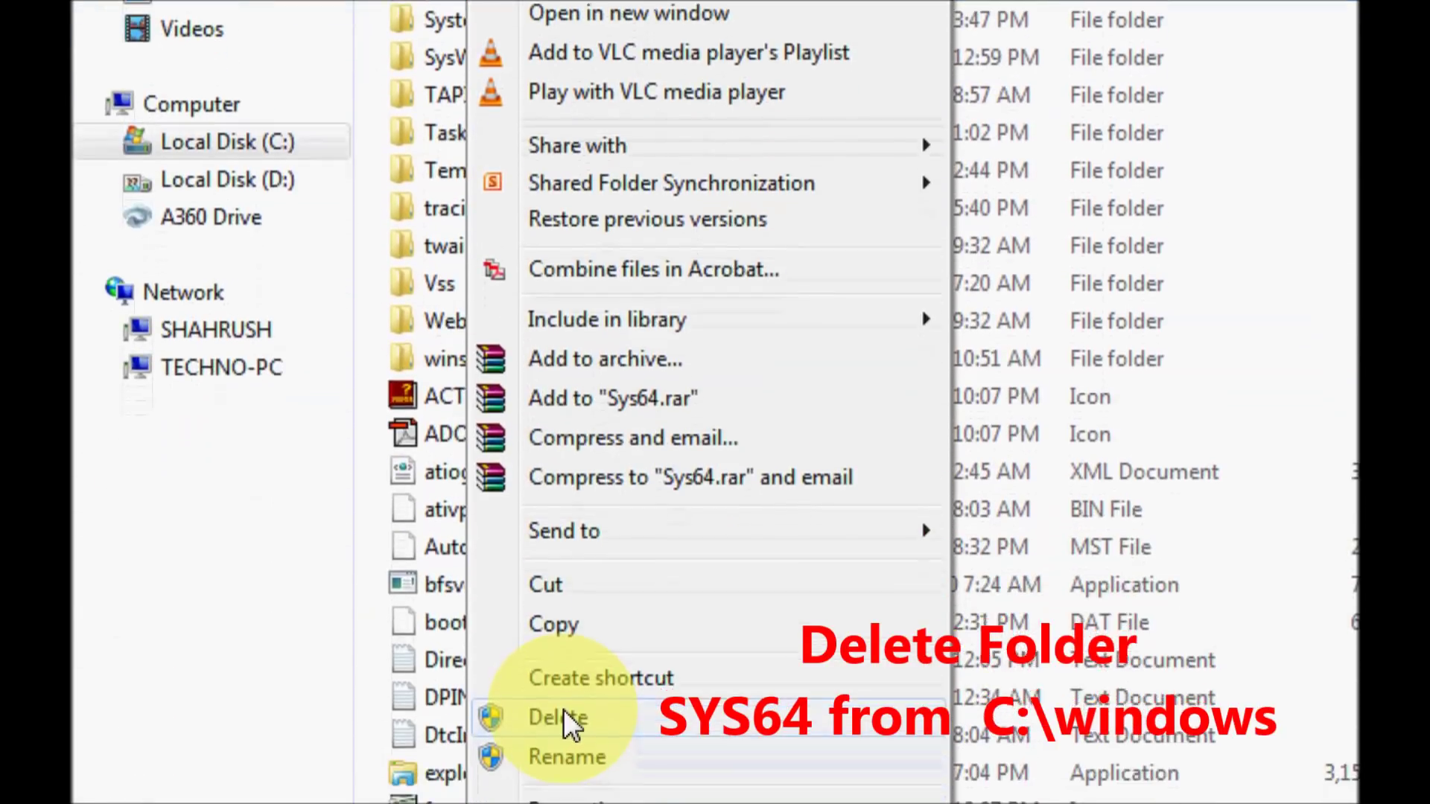
{"action": "left_click", "coordinate": [564, 684]}
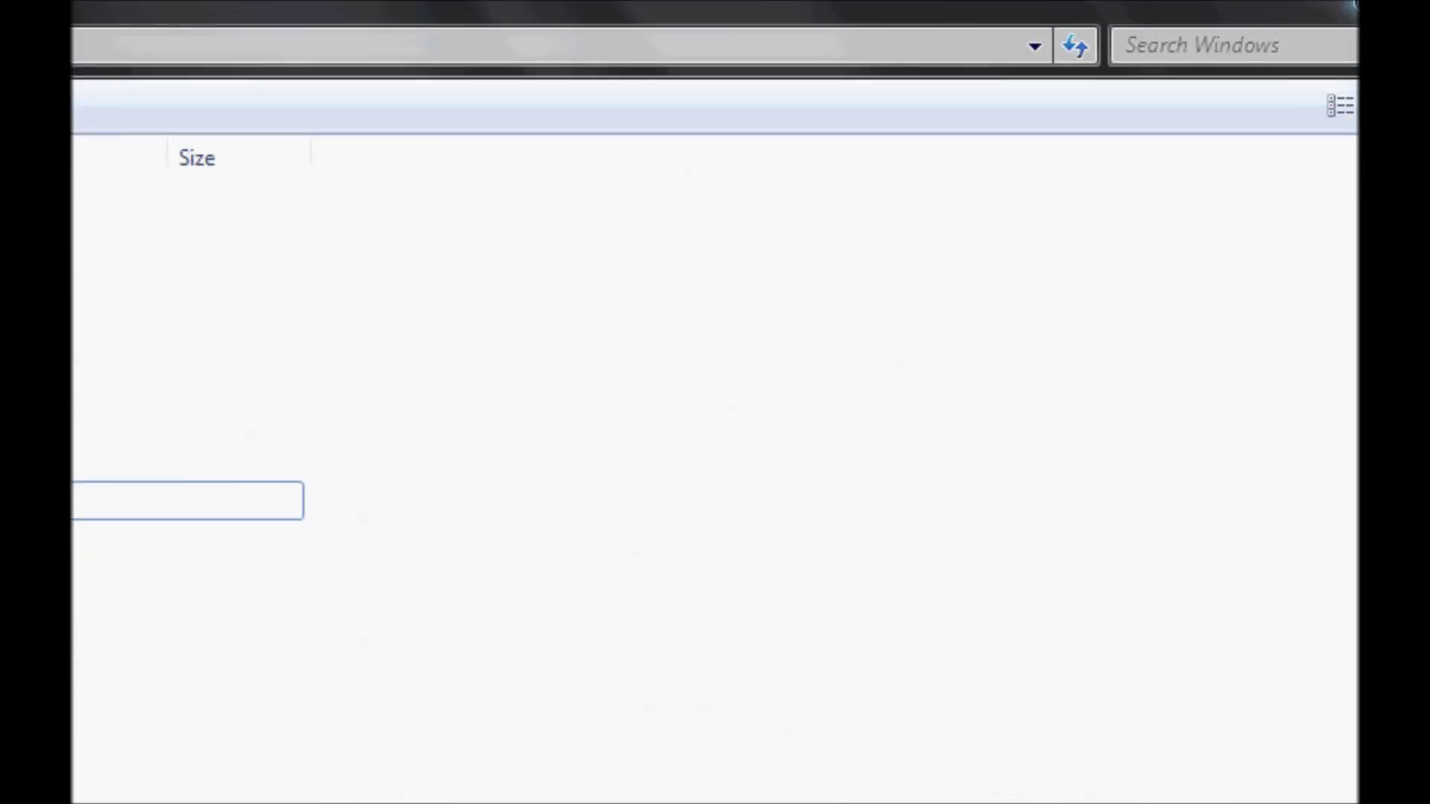
- Close the Windows folder window and Task Manager
{"action": "left_click", "coordinate": [1341, 15]}
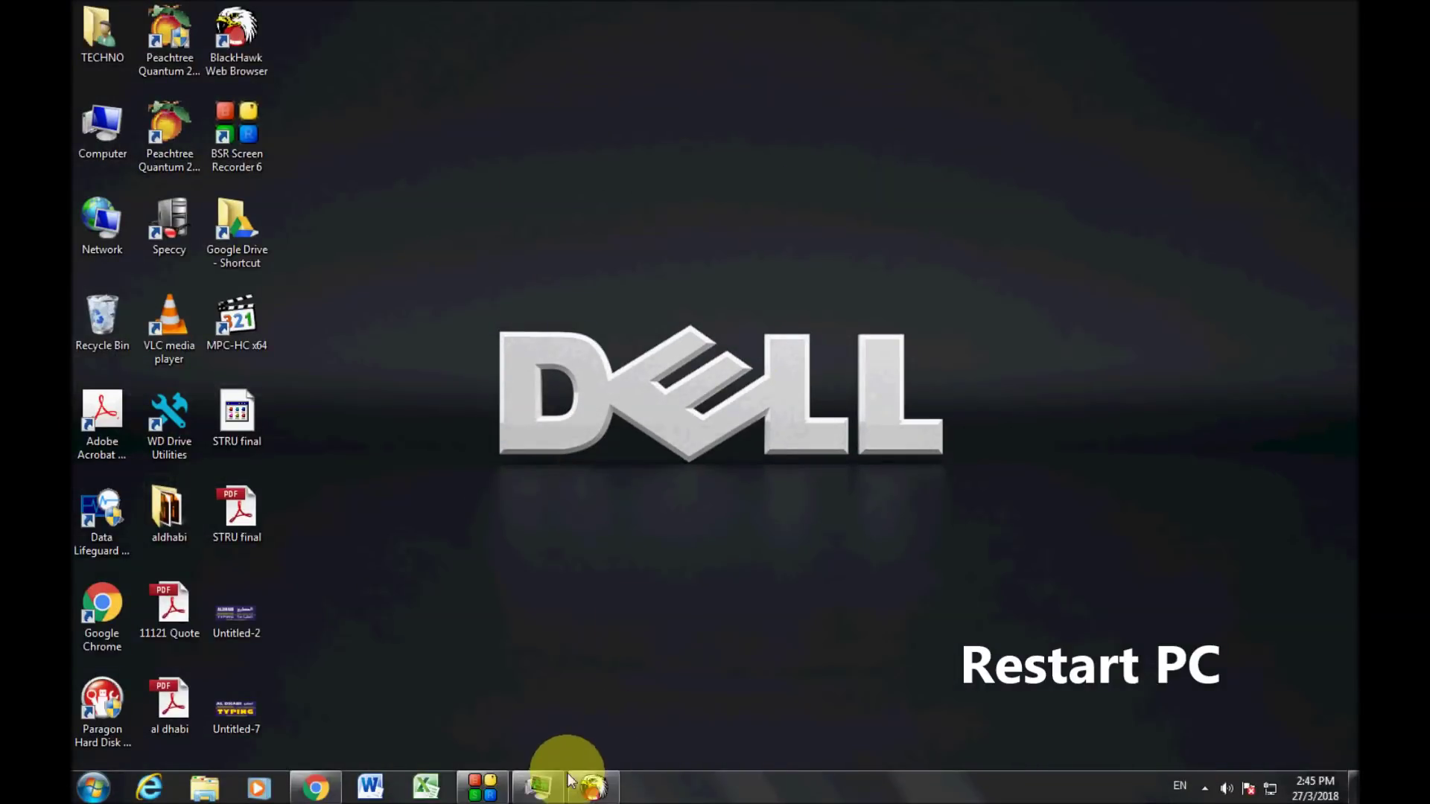
{"action": "left_click", "coordinate": [538, 785]}
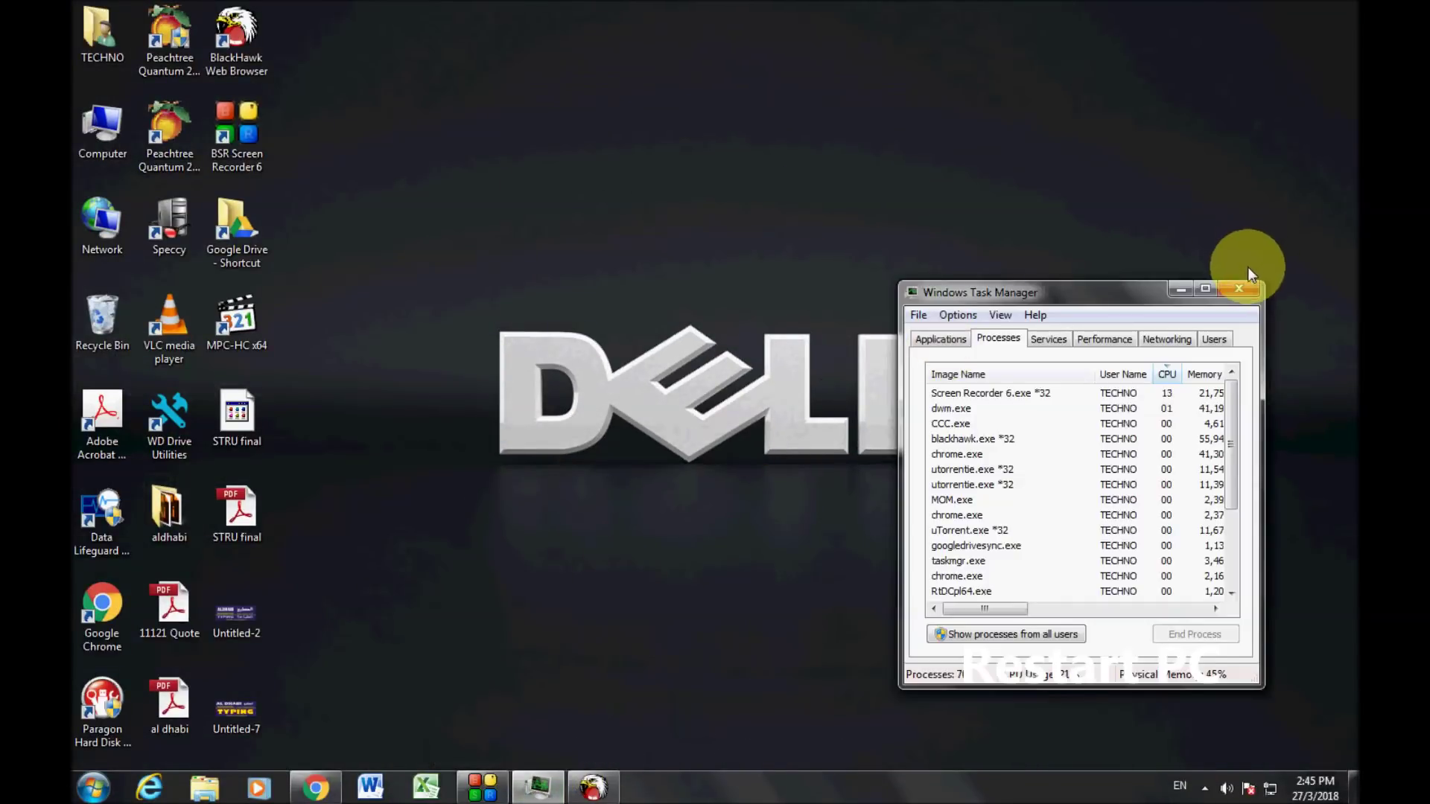
{"action": "left_click", "coordinate": [1236, 290]}
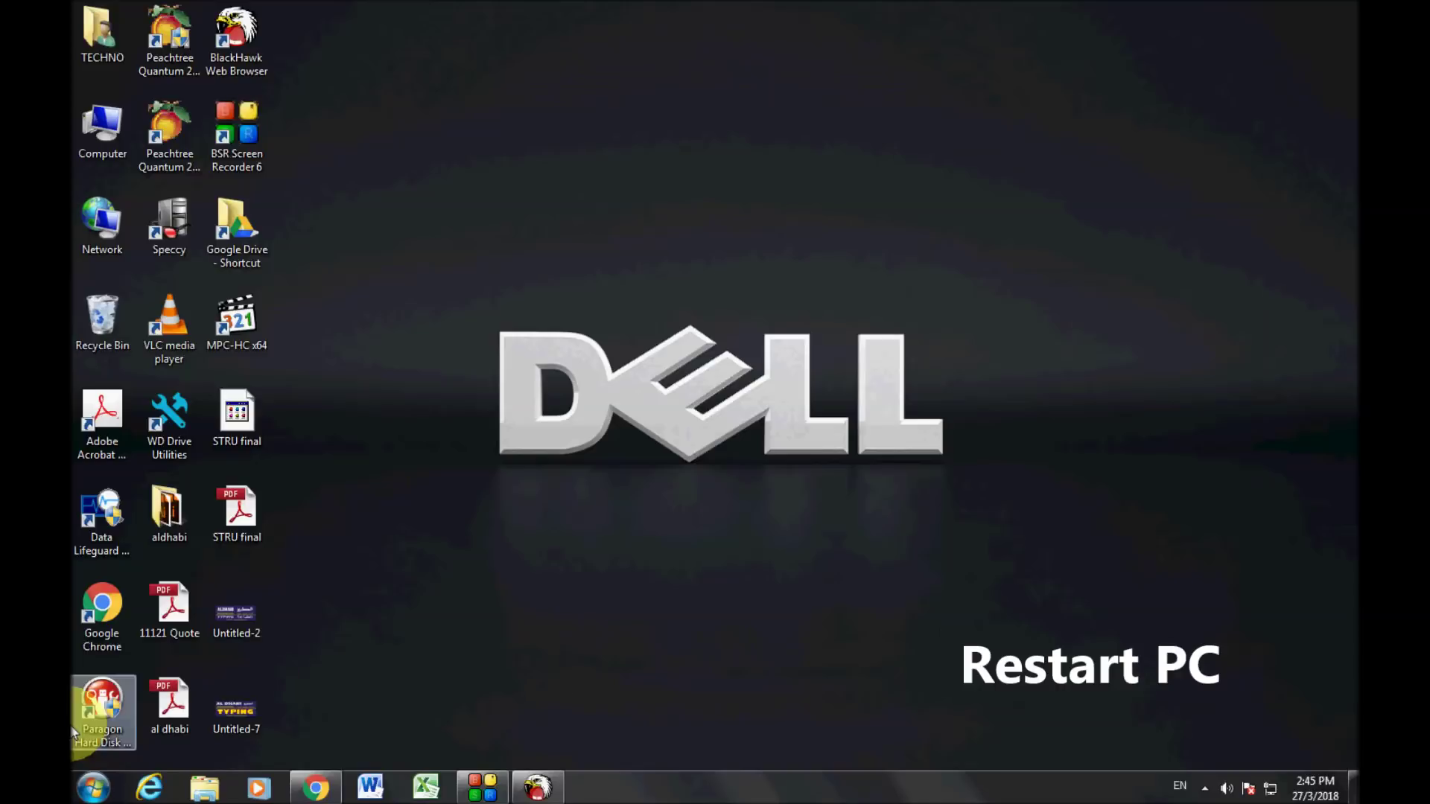
- Open the computer's shutdown options that include Restart
{"action": "left_click", "coordinate": [93, 787]}
{"action": "left_click", "coordinate": [384, 743]}
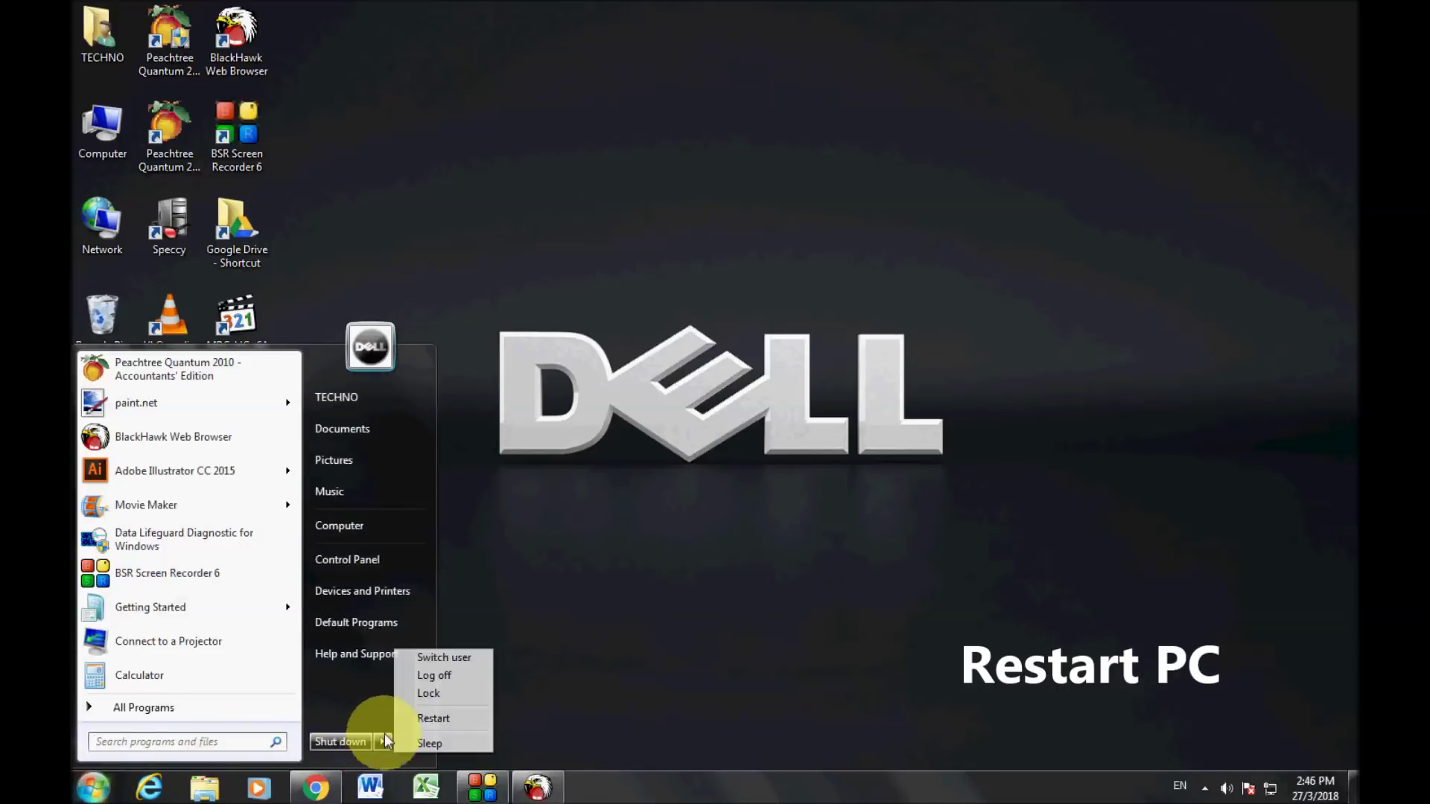